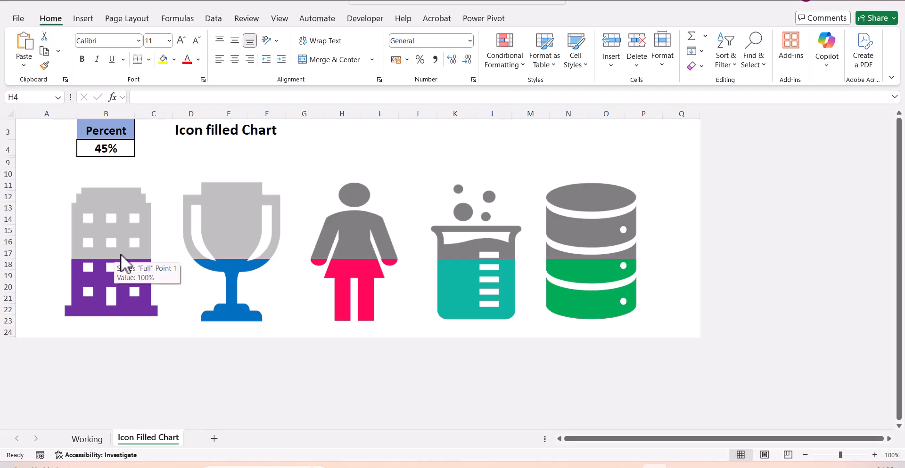
Step: Set the Percent value in cell B4 of the Icon Filled Chart sheet to 65%
mouse_move(111, 291)
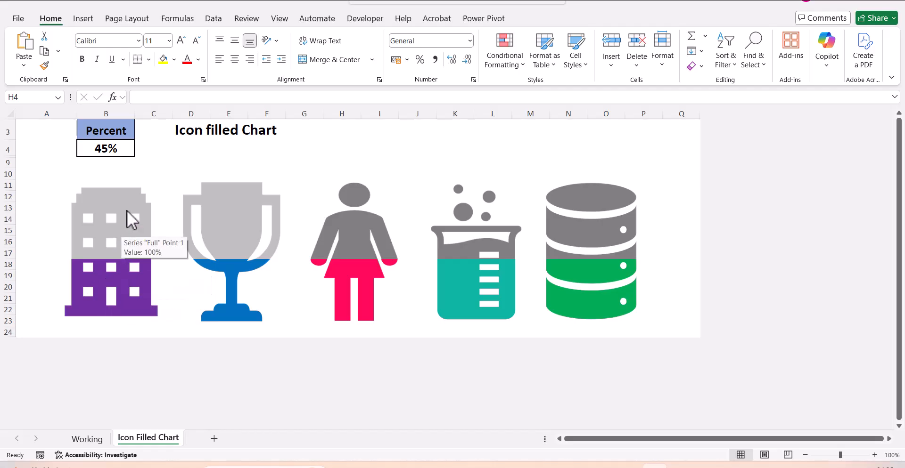
click(121, 148)
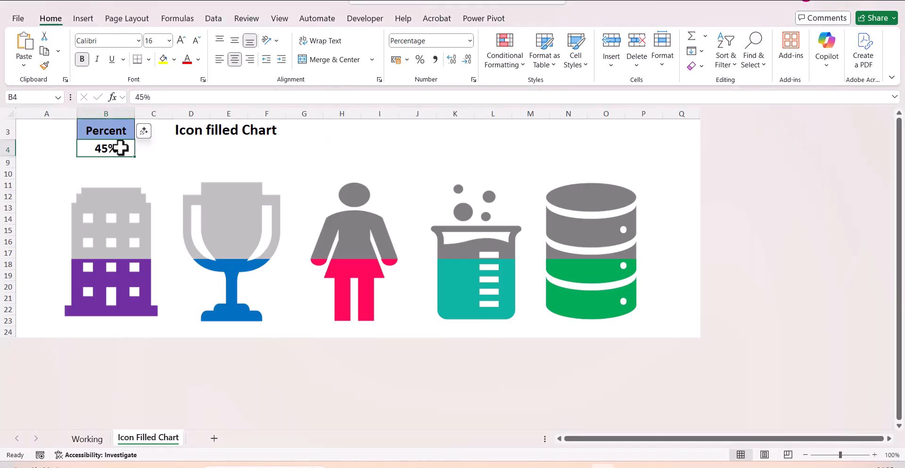
text(65)
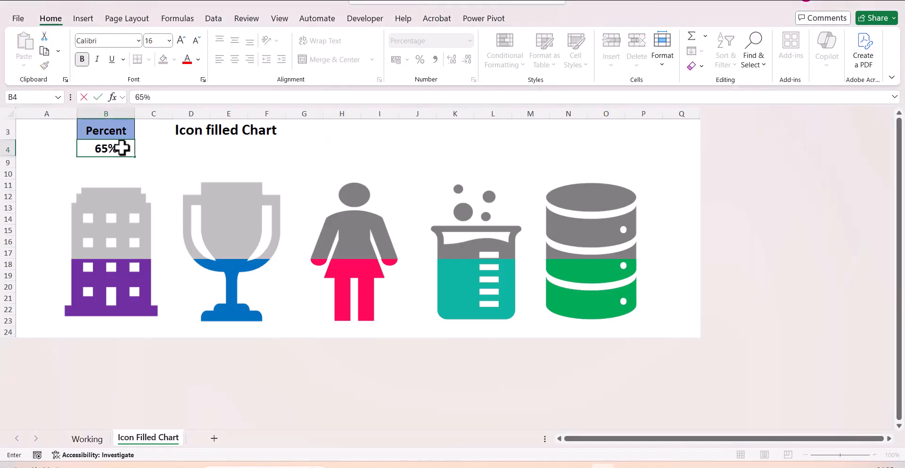
key(Return)
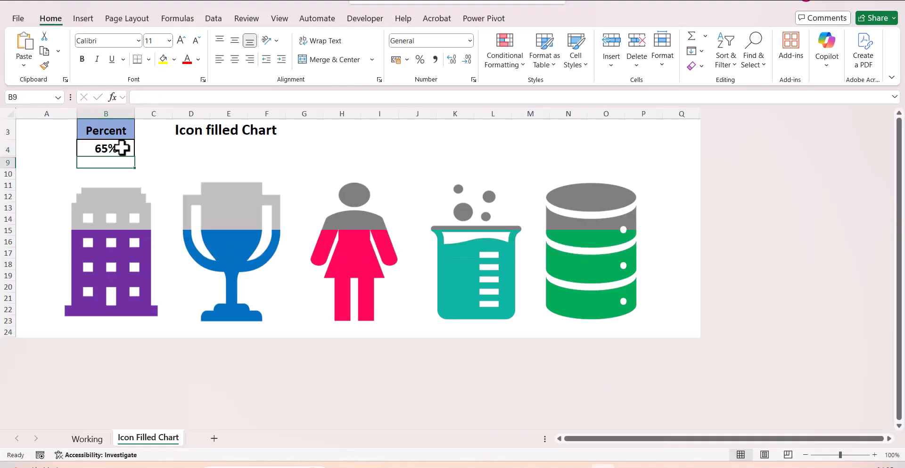
Step: Change the Percent value in cell B4 to 100% so the icons fill completely
click(122, 148)
text(100)
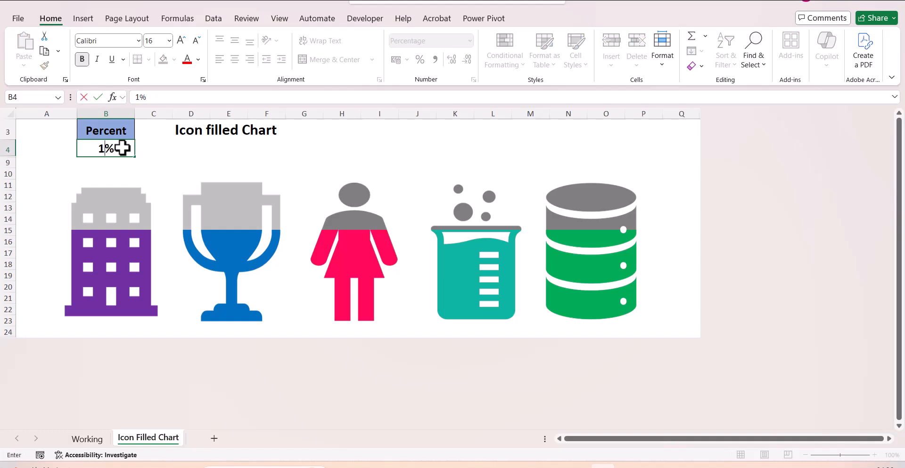
key(Return)
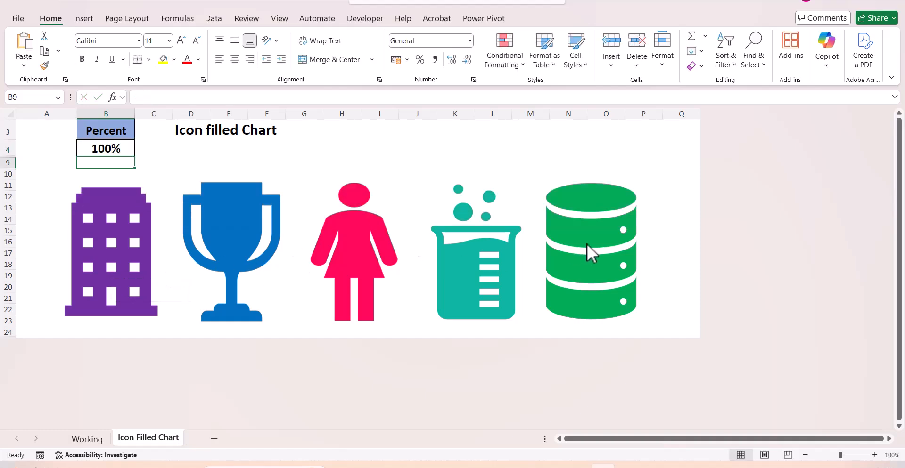
Step: Set the Percent value in cell B4 to 0% to empty the icon fills
click(127, 148)
text(0)
key(Return)
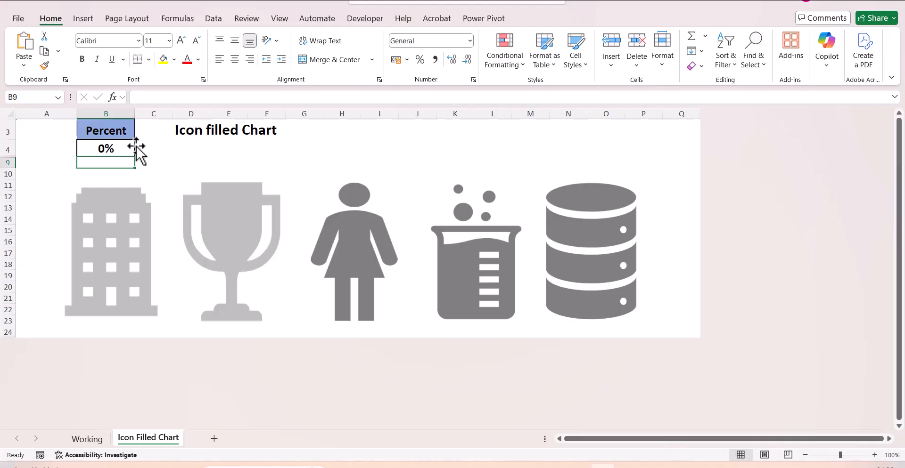
Step: On the Working sheet, insert a 2-D clustered column chart from the Full and Percent data in A1:B2
key(ctrl+Page_Up)
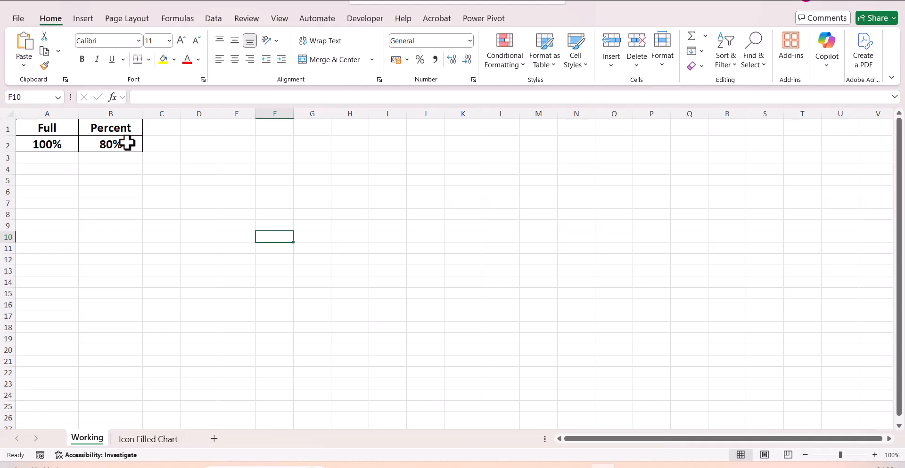
drag(61, 130, 111, 145)
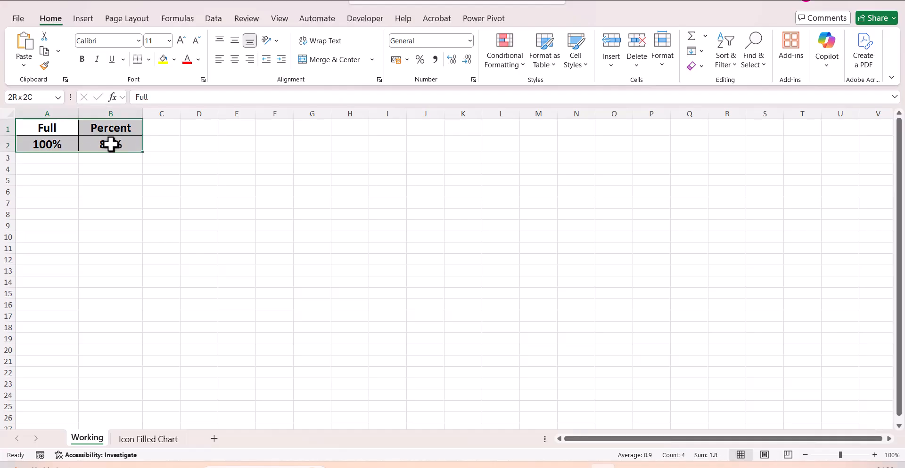
click(83, 19)
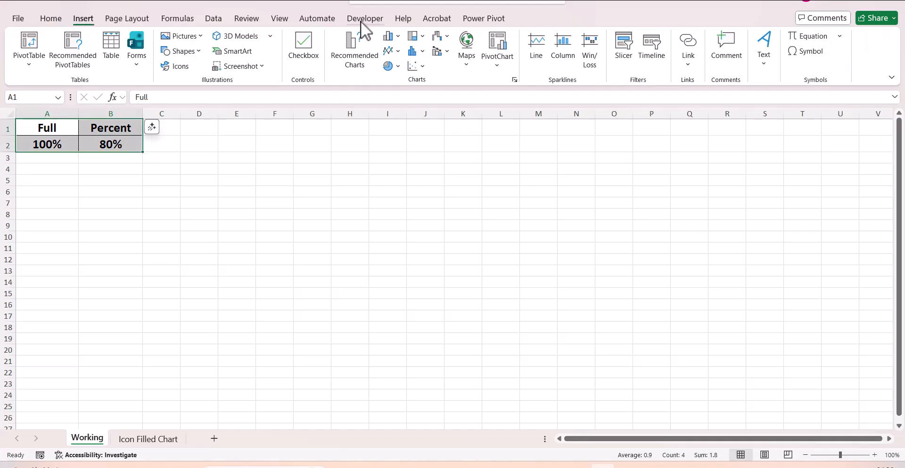
click(392, 37)
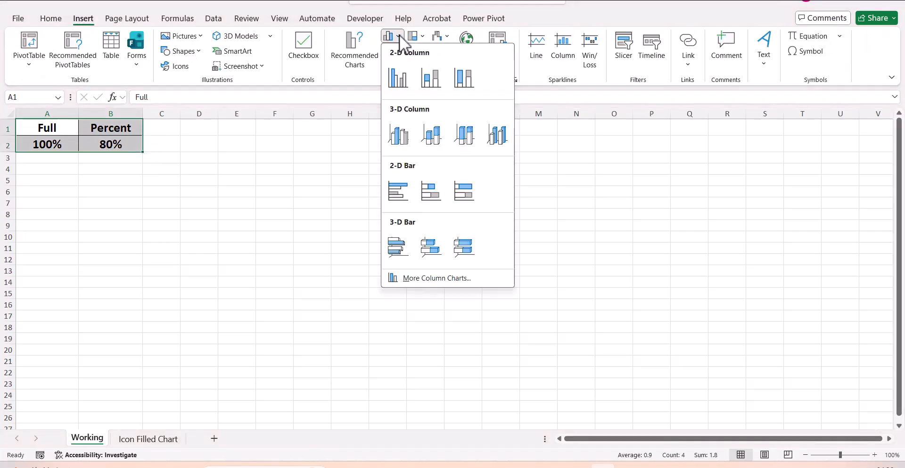
click(398, 78)
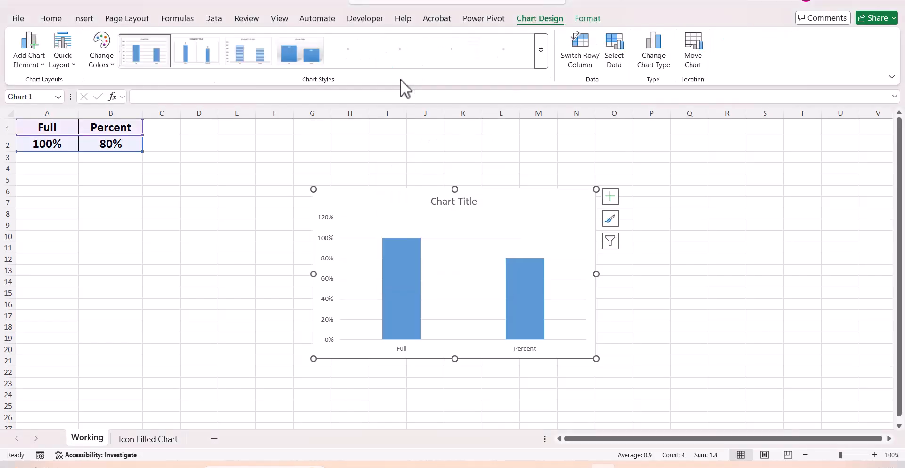
Step: Set the chart's vertical axis bounds to a minimum of 0 and a maximum of 1
click(328, 248)
right_click(329, 247)
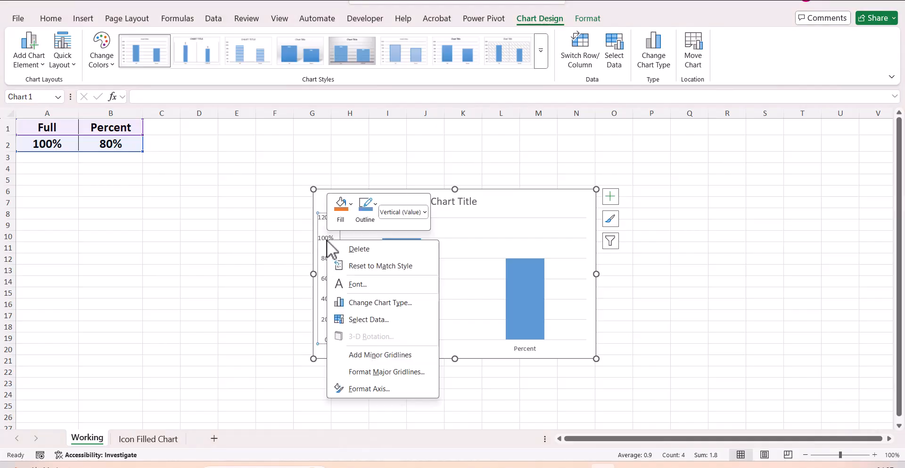
click(406, 391)
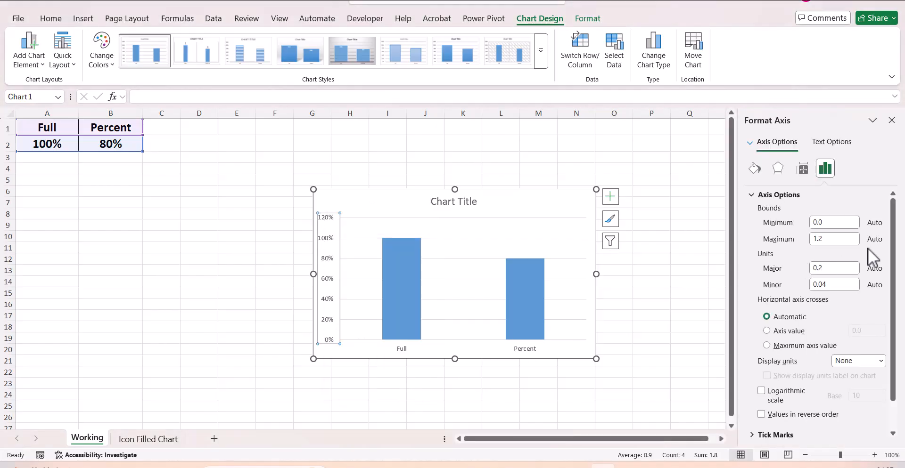
click(820, 223)
text(0)
click(822, 239)
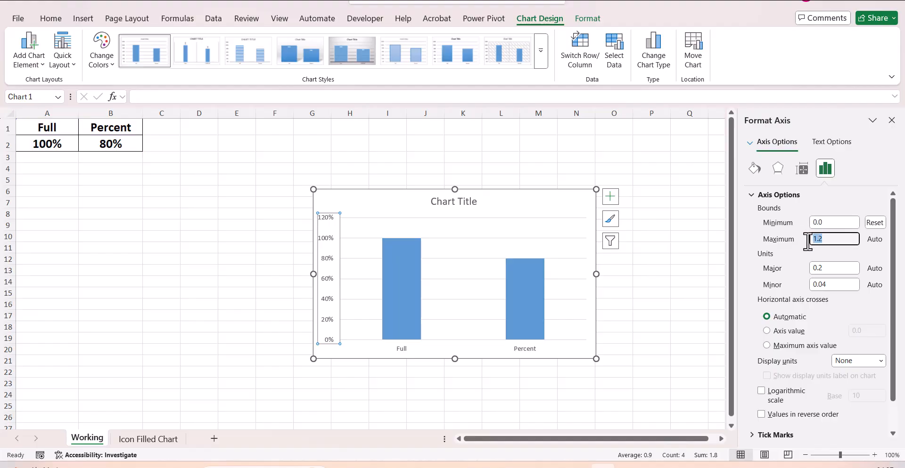
text(1)
key(Return)
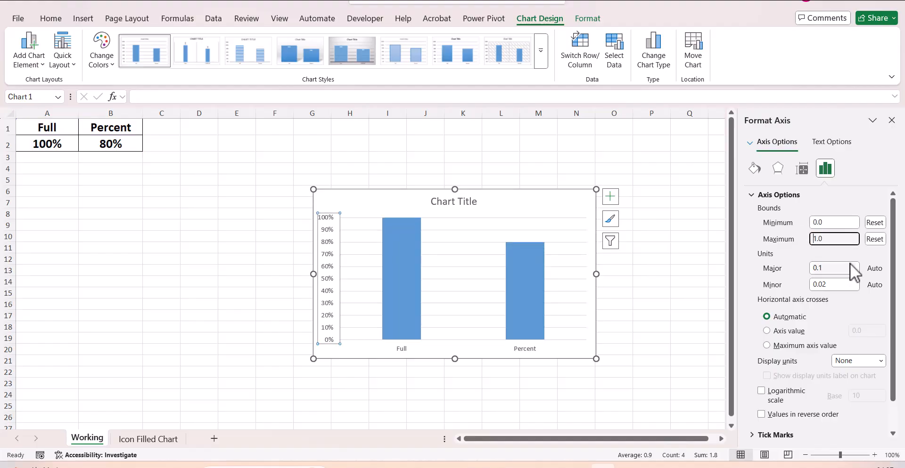
click(812, 268)
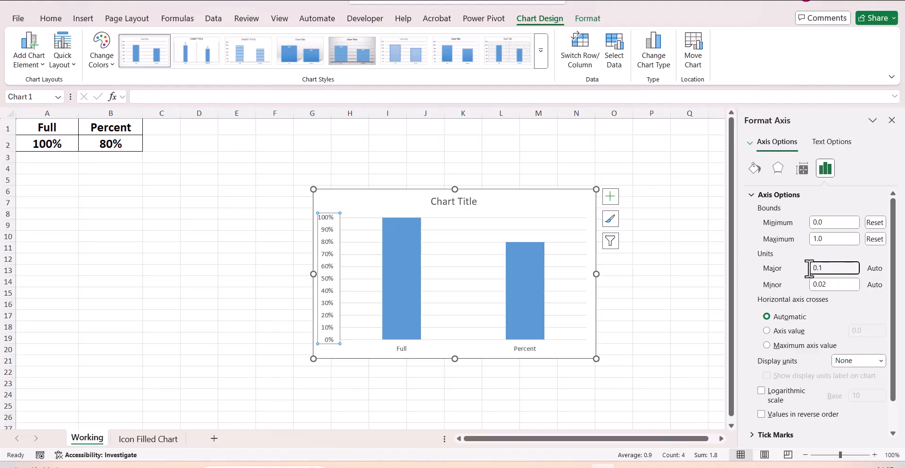
Step: Delete the major gridlines and the vertical axis from the column chart
drag(574, 241, 572, 243)
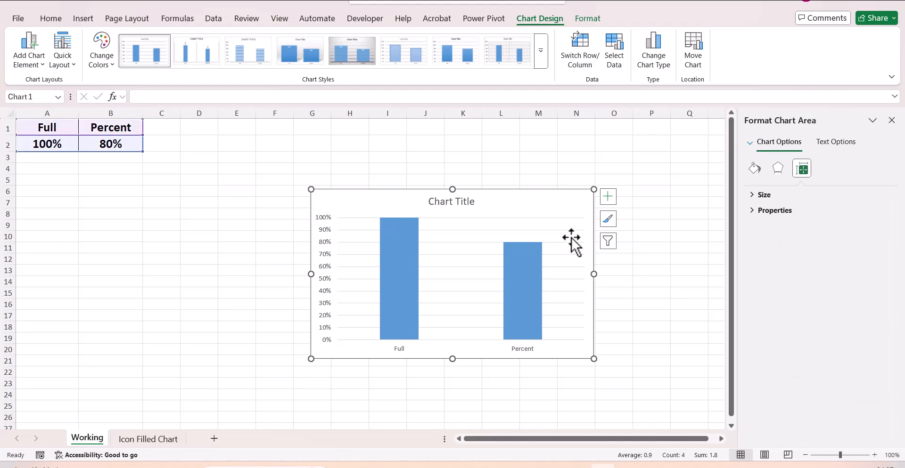
click(568, 233)
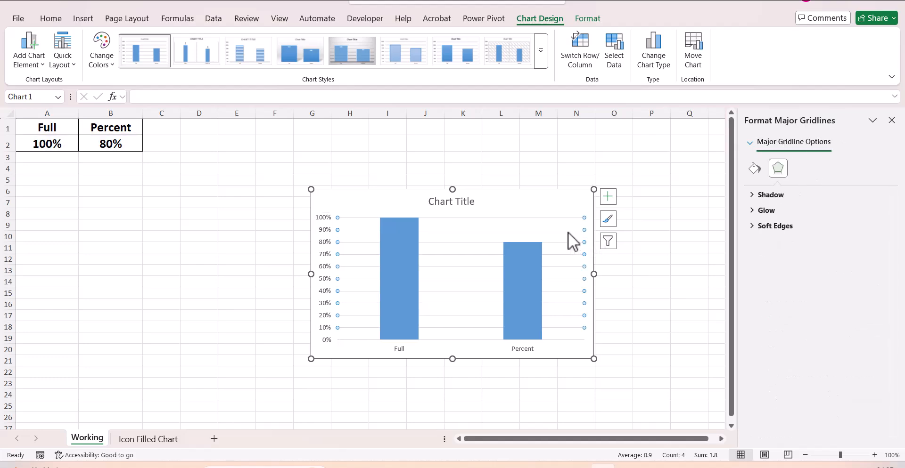
key(Delete)
click(329, 252)
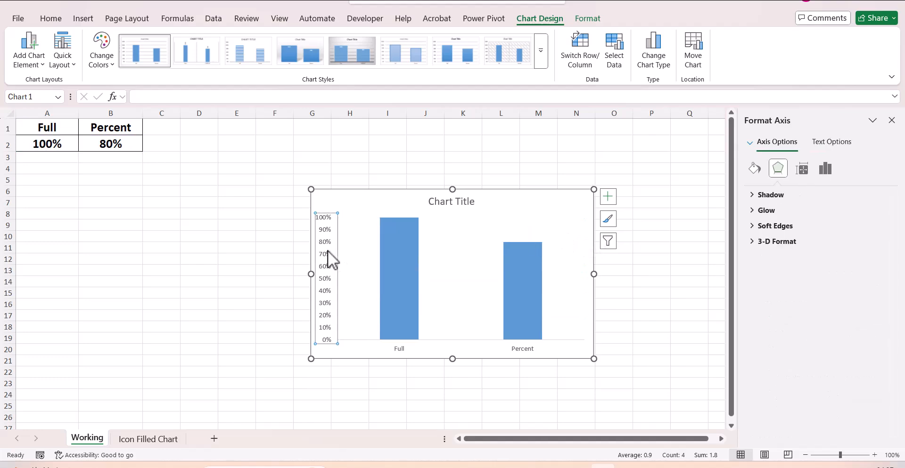
key(Delete)
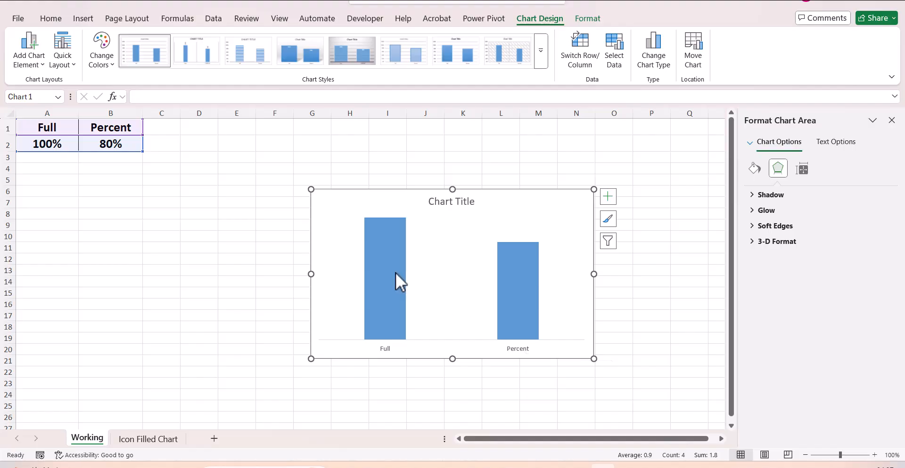
Step: Switch the chart's rows and columns so Full and Percent are plotted as separate series
click(467, 326)
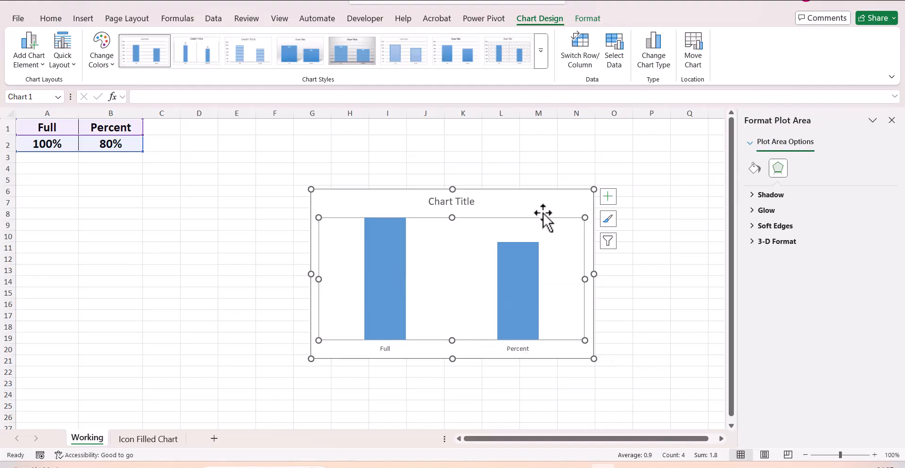
click(582, 43)
click(686, 259)
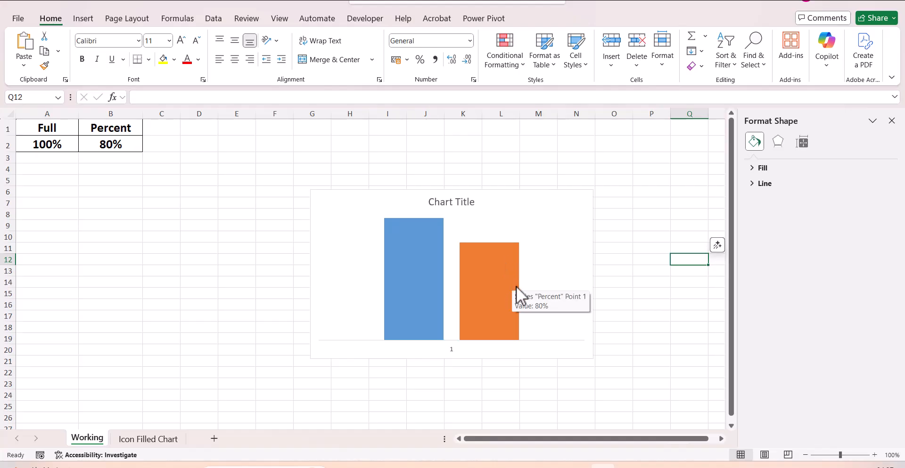
Step: Search the stock icons for "building", insert the solid high-rise building icon and place it below the data table in column A
click(85, 19)
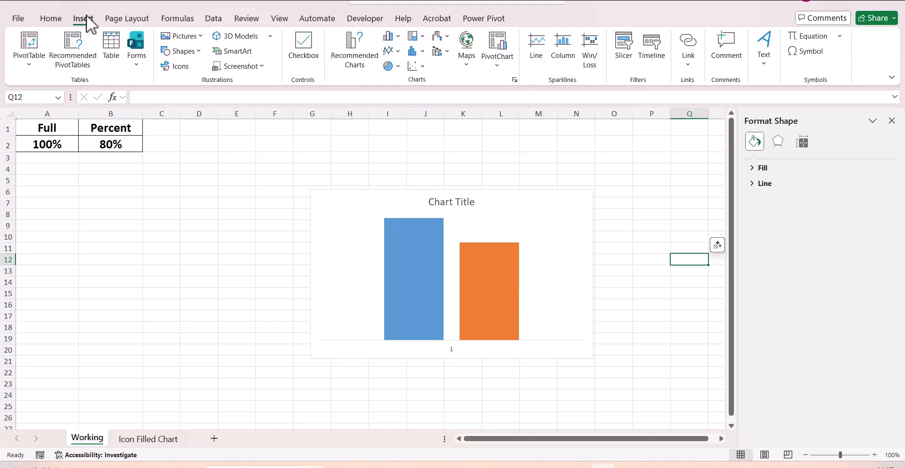
click(182, 69)
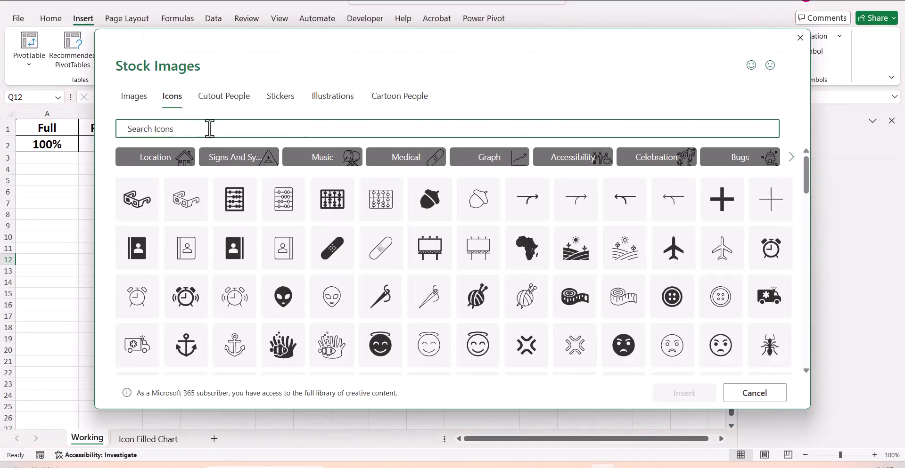
text(b)
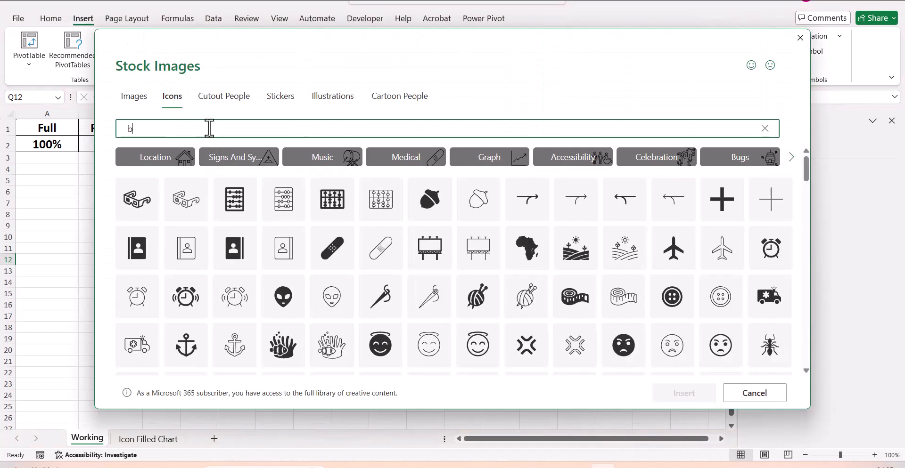
text(uildin)
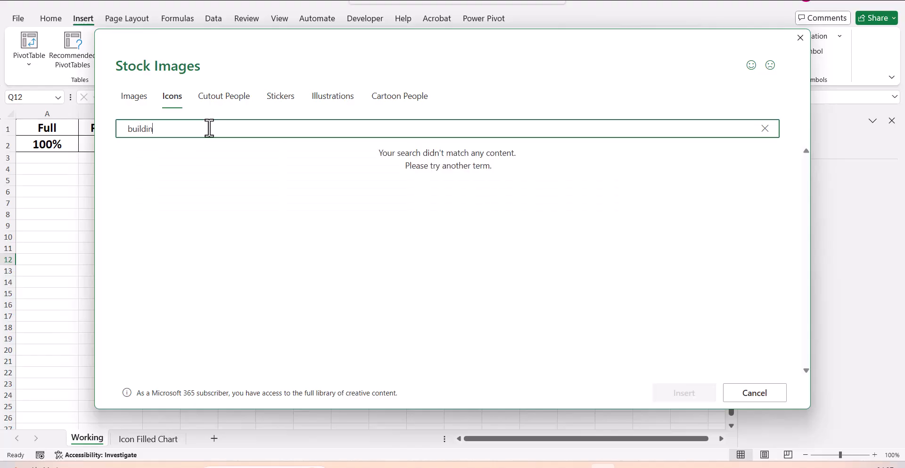
text(g)
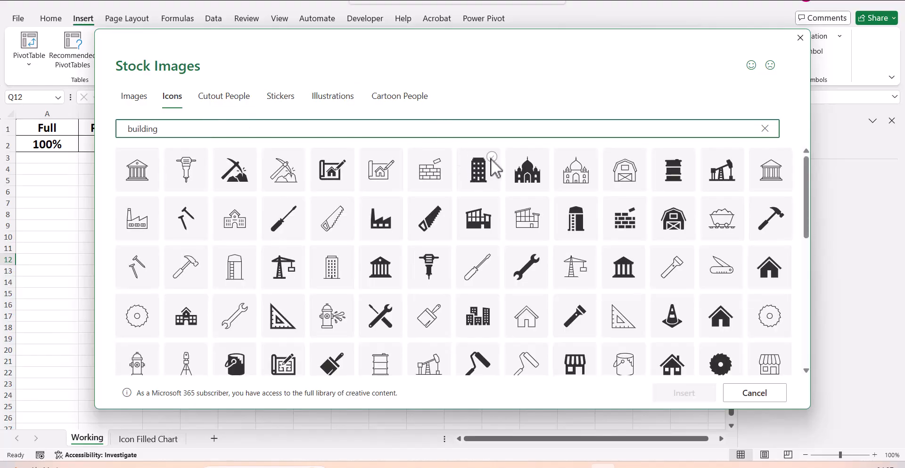
click(490, 168)
click(676, 398)
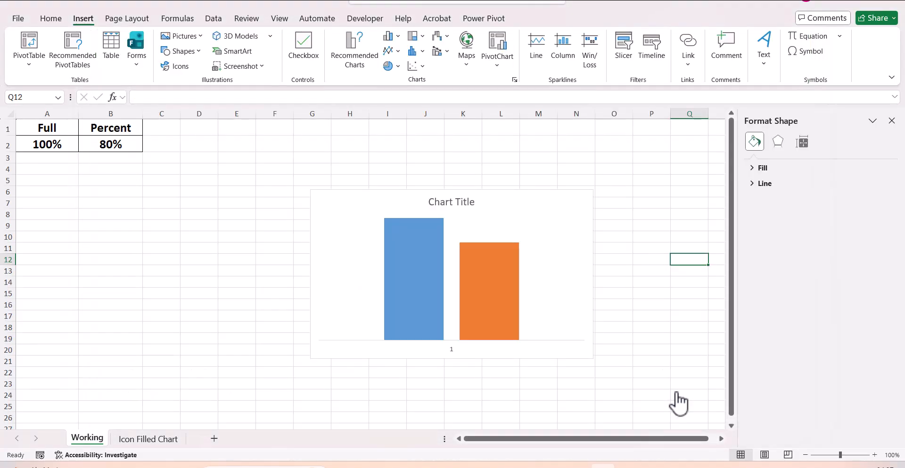
drag(695, 299, 45, 219)
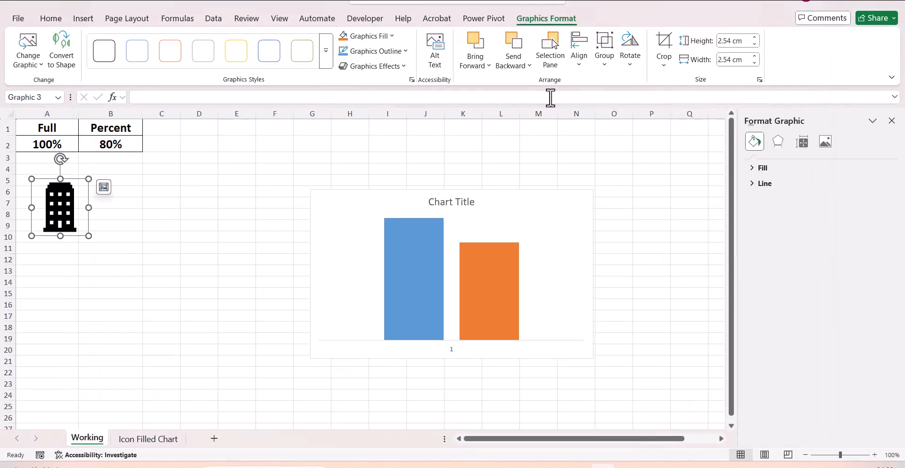
Step: Crop the empty margins at both sides of the building icon to a width of about 1.6 cm
click(665, 60)
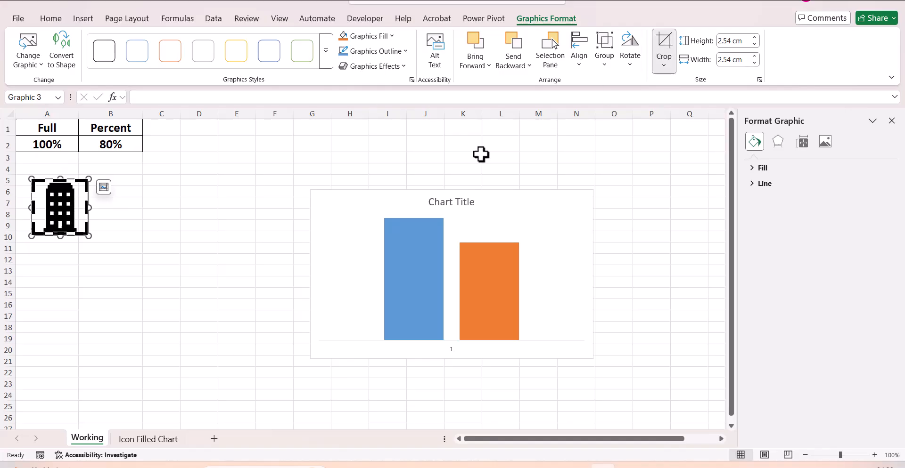
drag(33, 207, 77, 208)
click(165, 250)
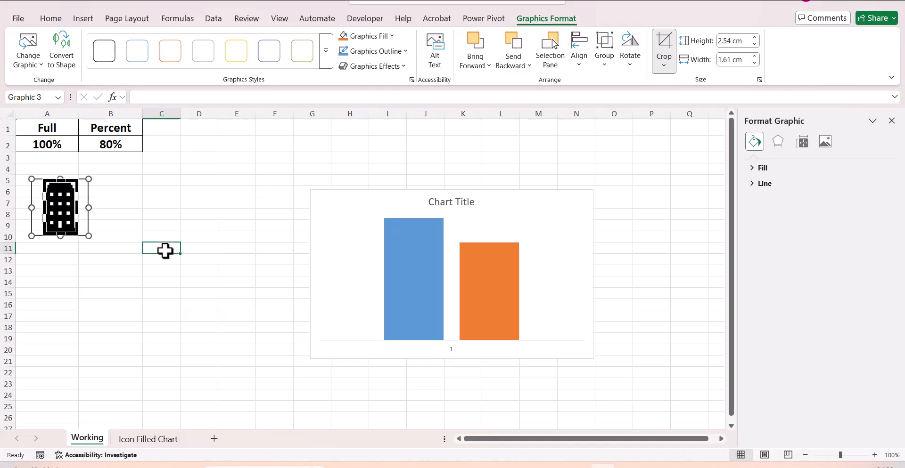
Step: Remove the cropped building icon's outline and fill it with a light grey theme colour
click(65, 223)
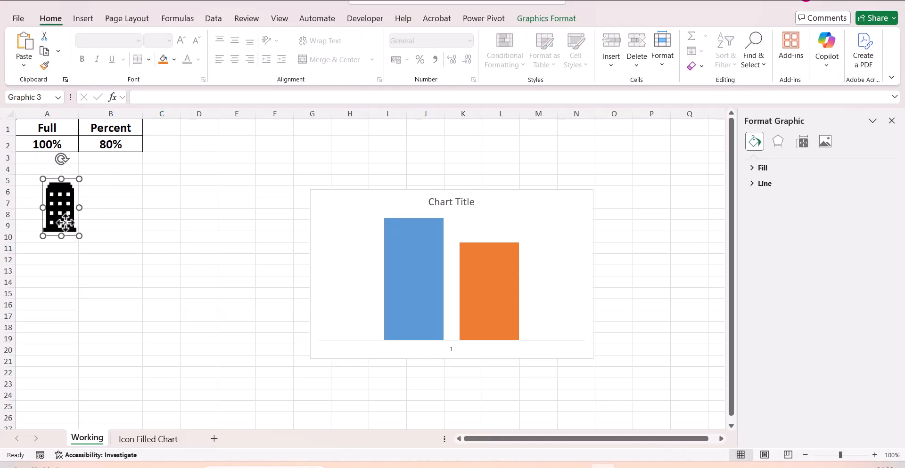
click(548, 20)
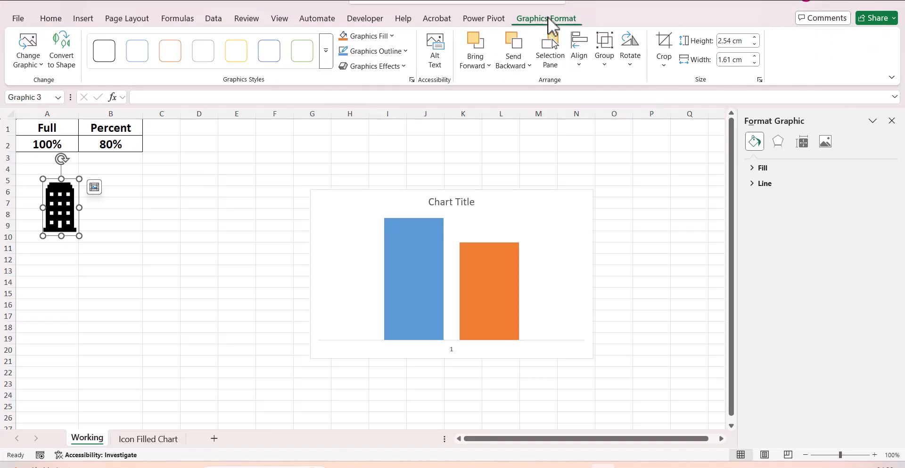
click(404, 53)
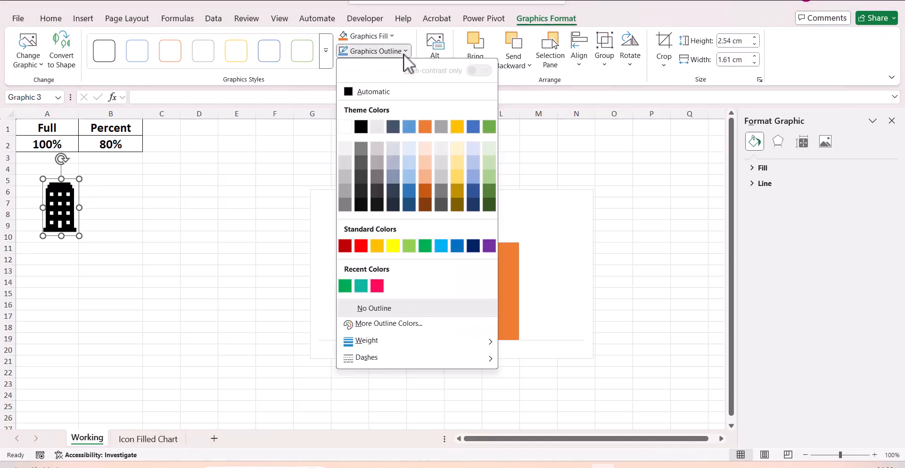
click(404, 311)
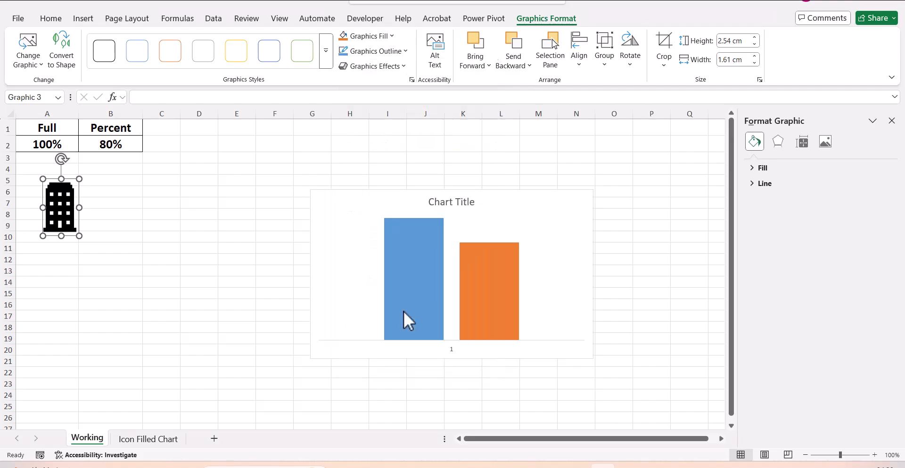
click(390, 35)
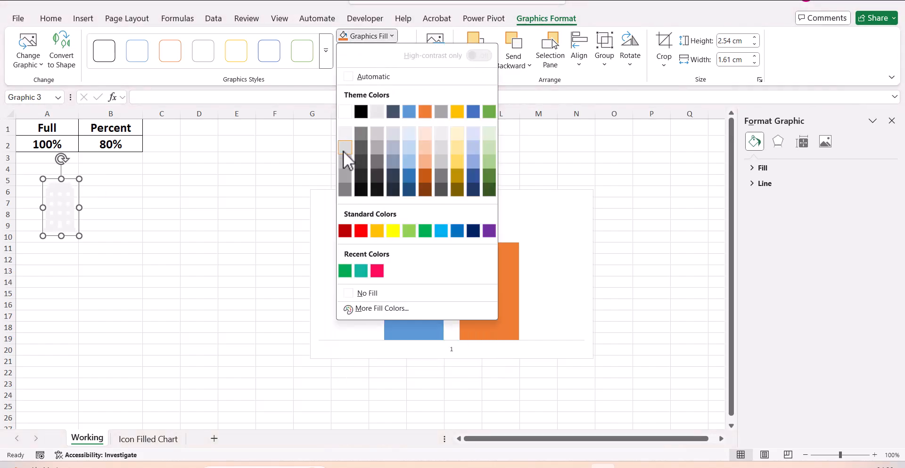
click(343, 165)
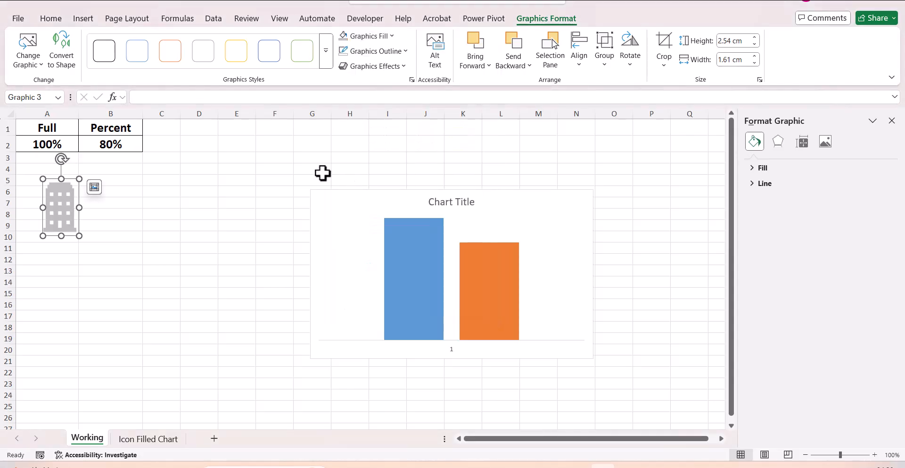
Step: Enlarge the grey building icon proportionally to about 5.8 cm high and 3.67 cm wide
click(83, 260)
click(69, 216)
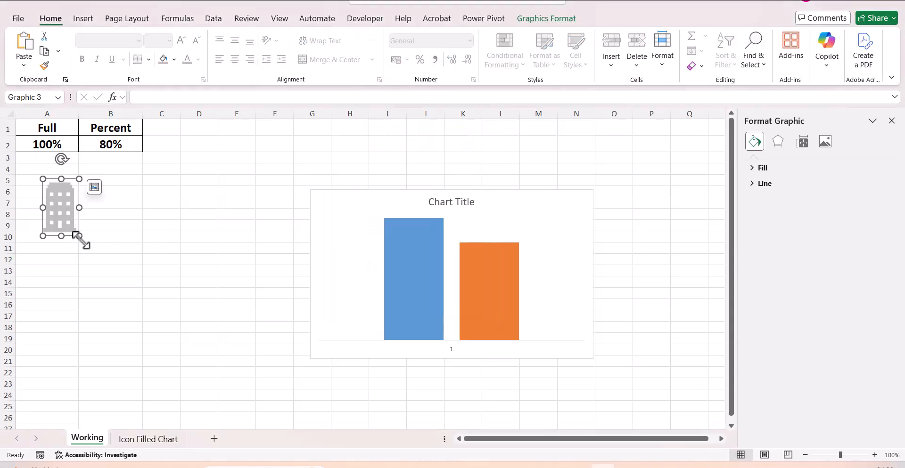
drag(79, 237, 110, 310)
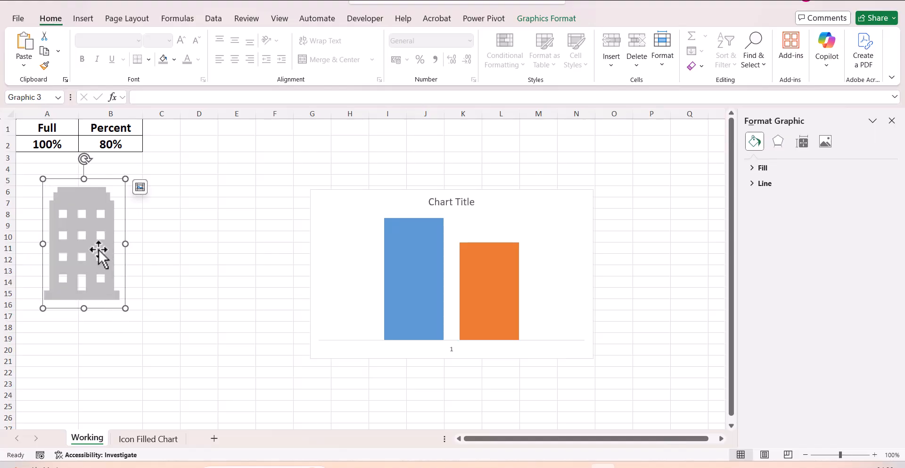
Step: Duplicate the grey building icon beside the original over columns C and D, and fill the copy with standard purple
drag(99, 249, 198, 247)
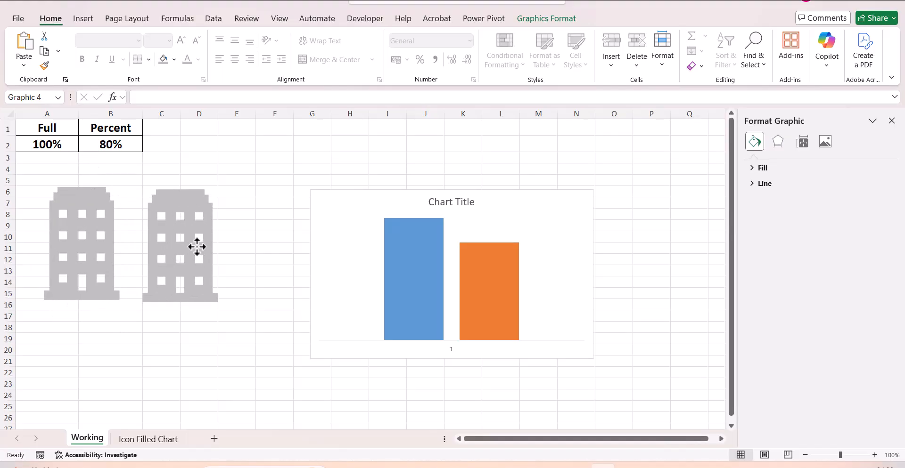
click(541, 15)
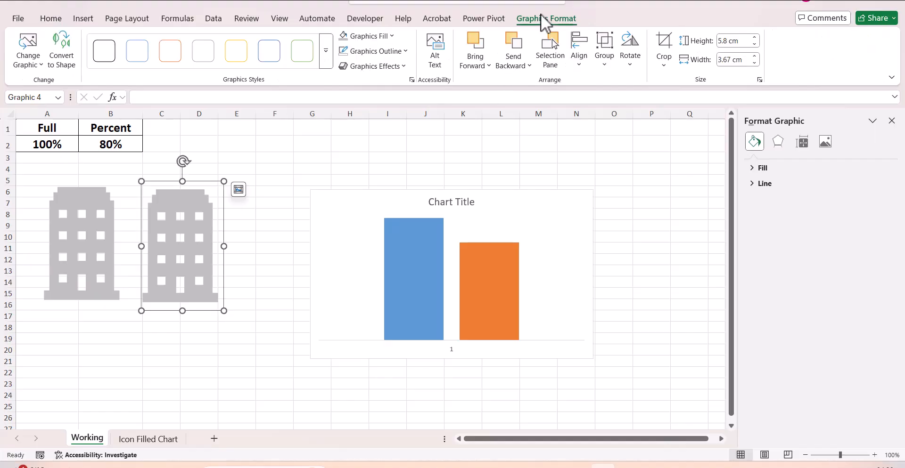
click(390, 36)
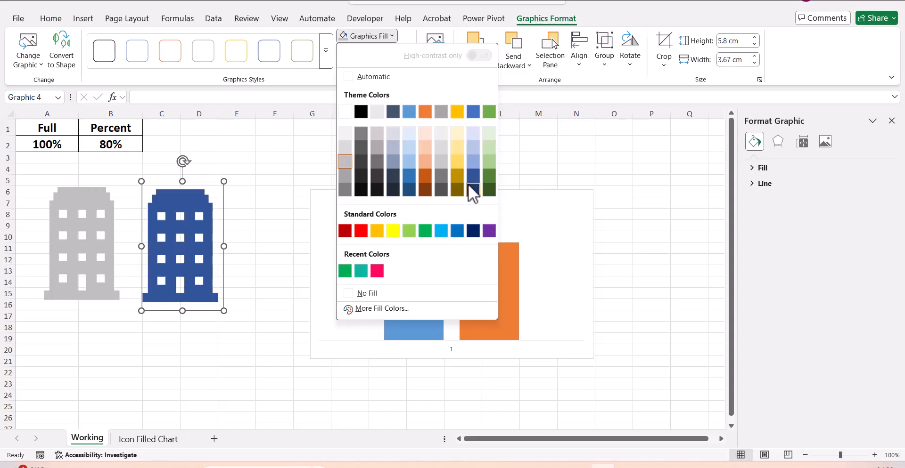
click(490, 231)
click(313, 205)
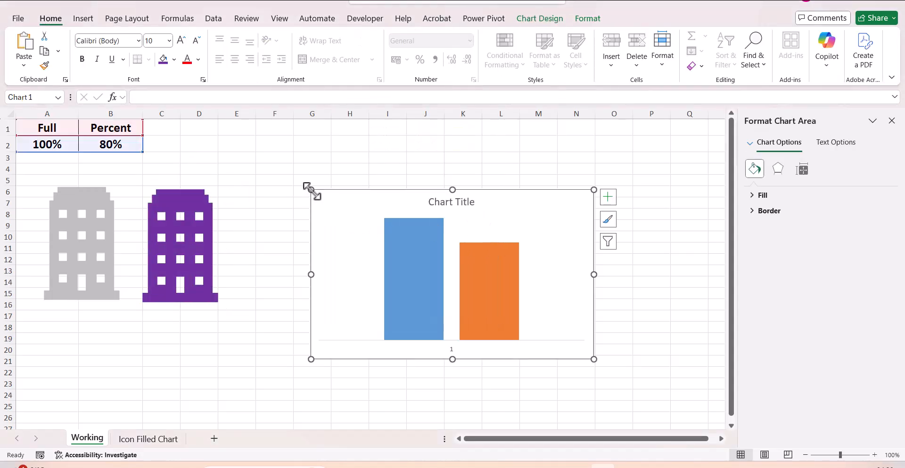
click(287, 153)
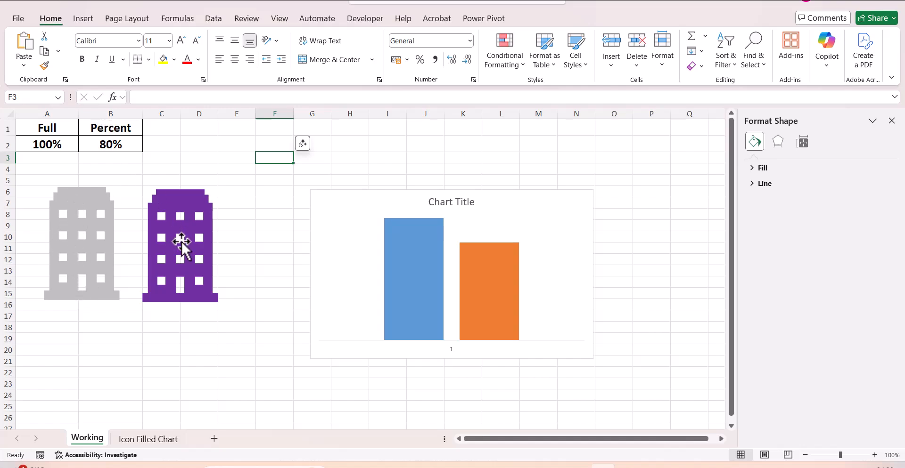
Step: Copy the grey building icon and paste it as the fill of the chart's Full column
click(57, 256)
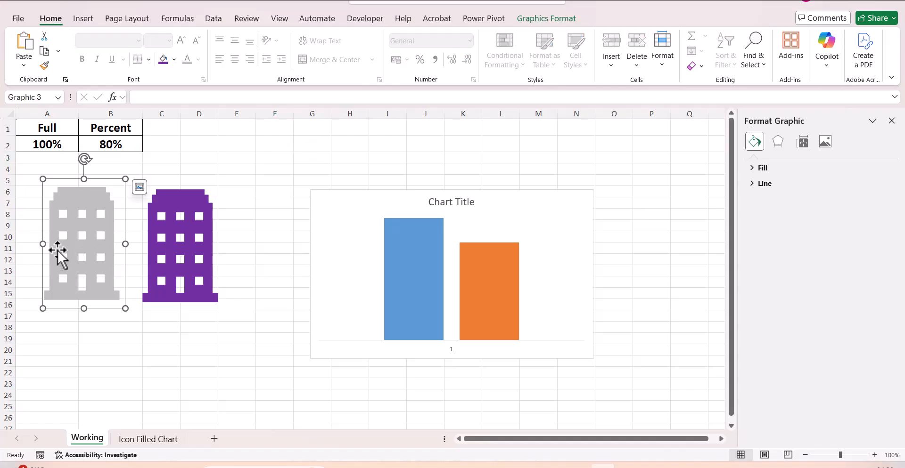
click(400, 265)
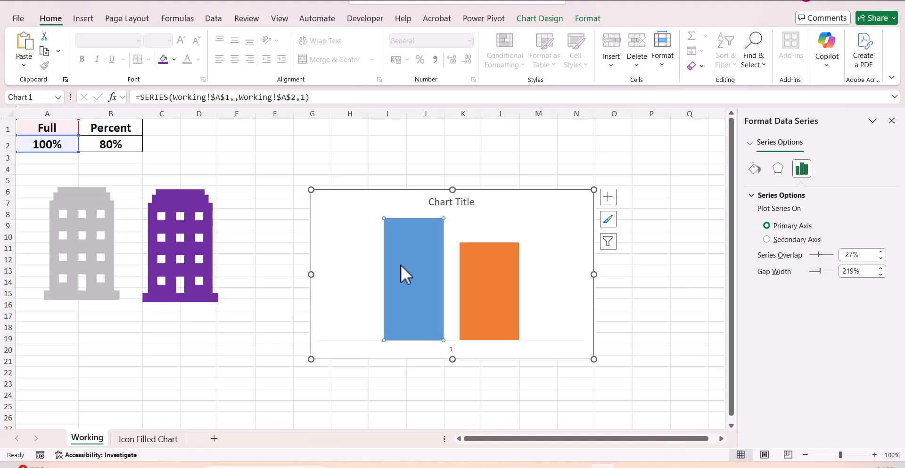
key(ctrl+v)
click(261, 240)
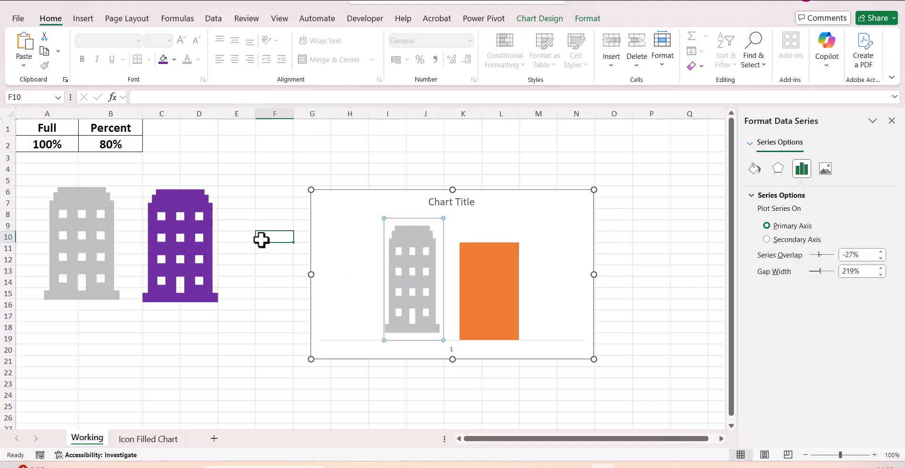
Step: Copy the purple building icon and paste it as the fill of the chart's Percent column
click(178, 215)
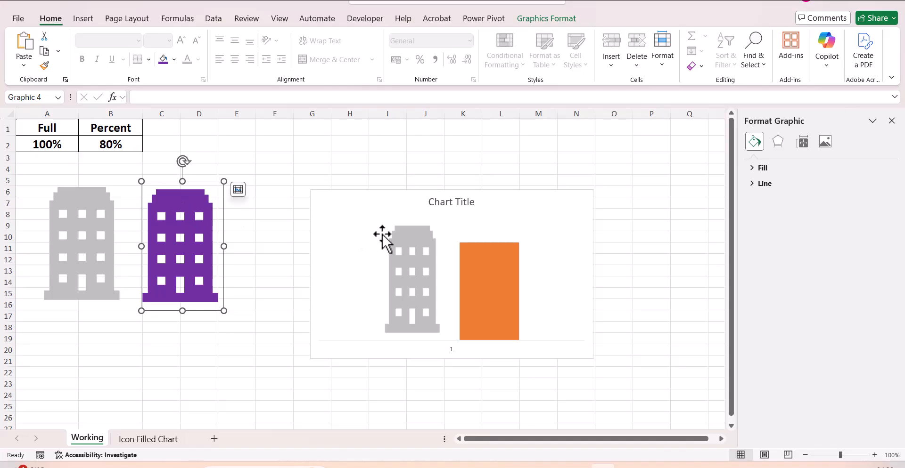
click(503, 264)
key(ctrl+v)
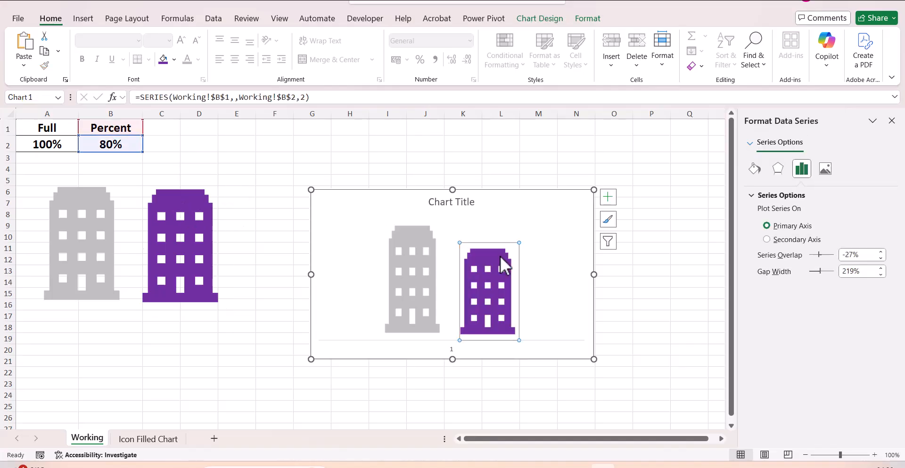
click(537, 158)
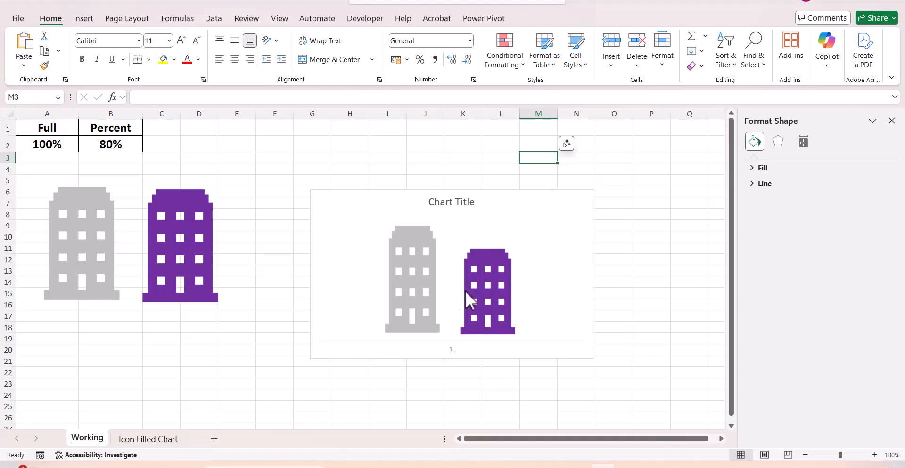
Step: Set the Percent series' picture fill to Stack and Scale with instead of stretching the icon
mouse_move(493, 283)
mouse_move(508, 248)
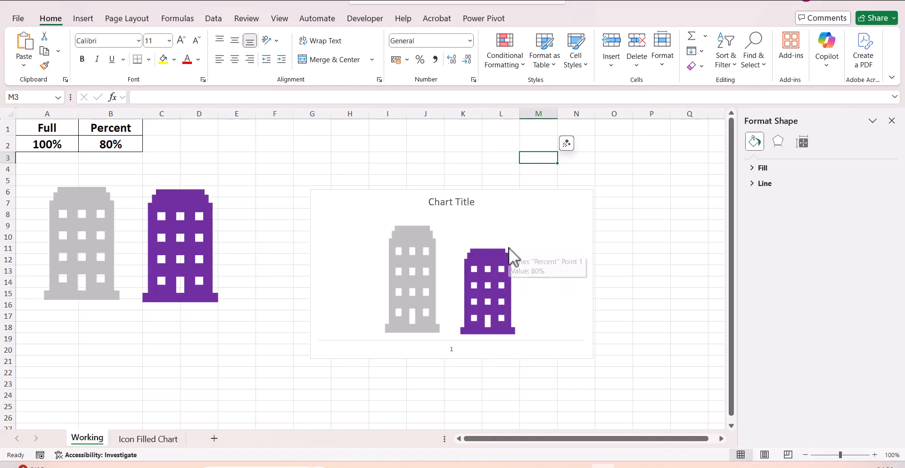
click(489, 278)
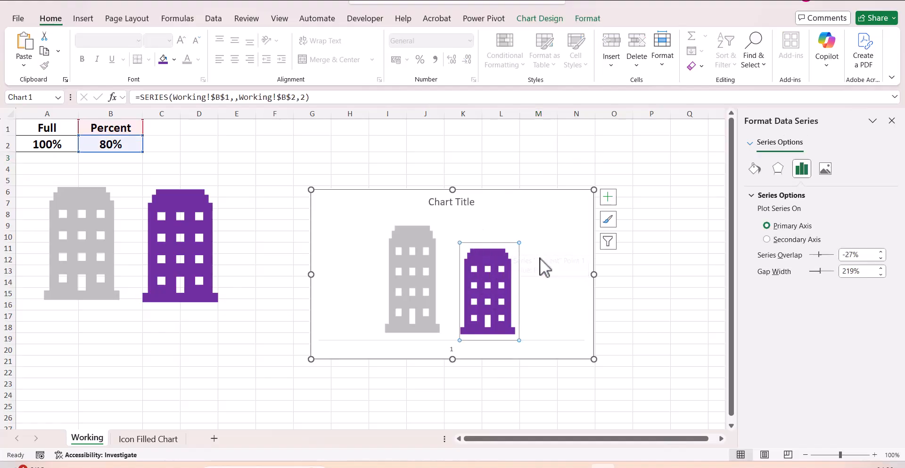
click(754, 168)
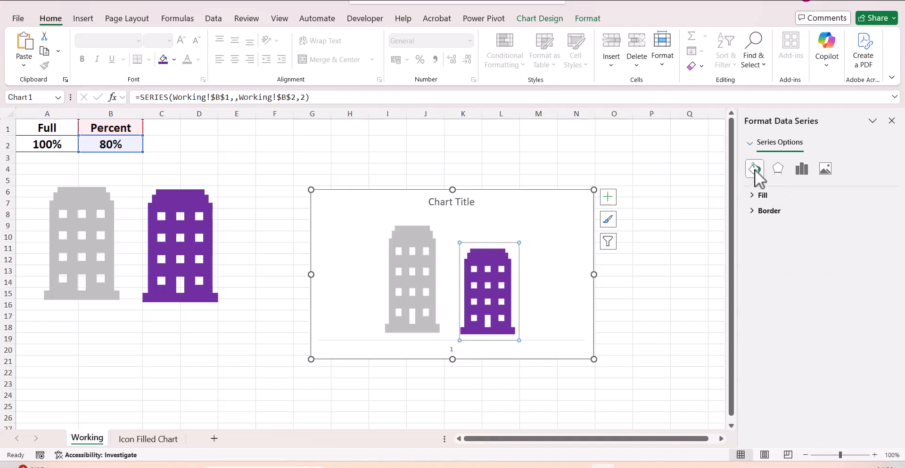
click(759, 195)
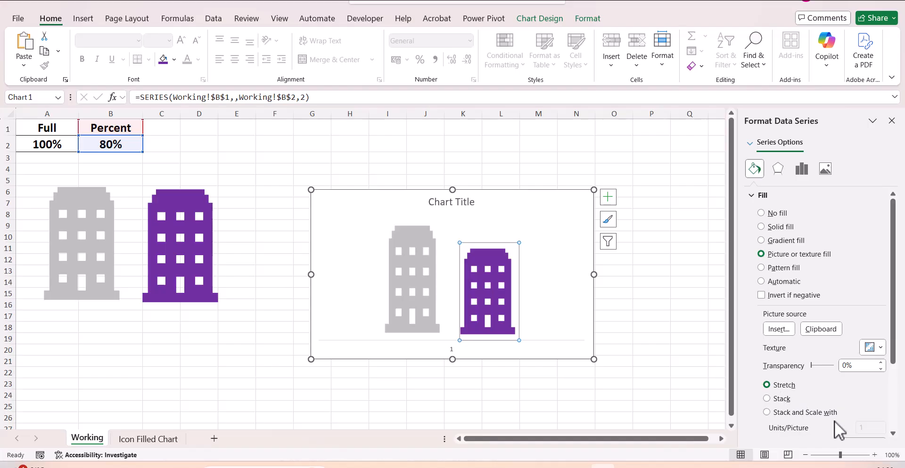
click(767, 413)
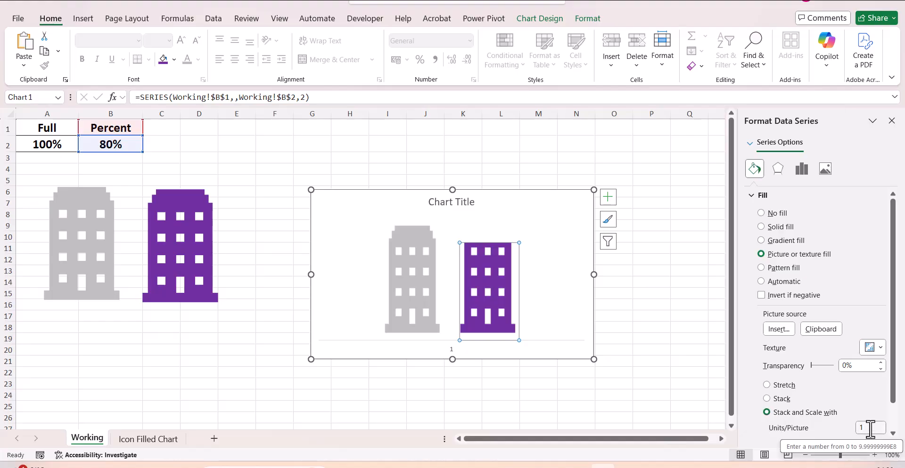
click(690, 335)
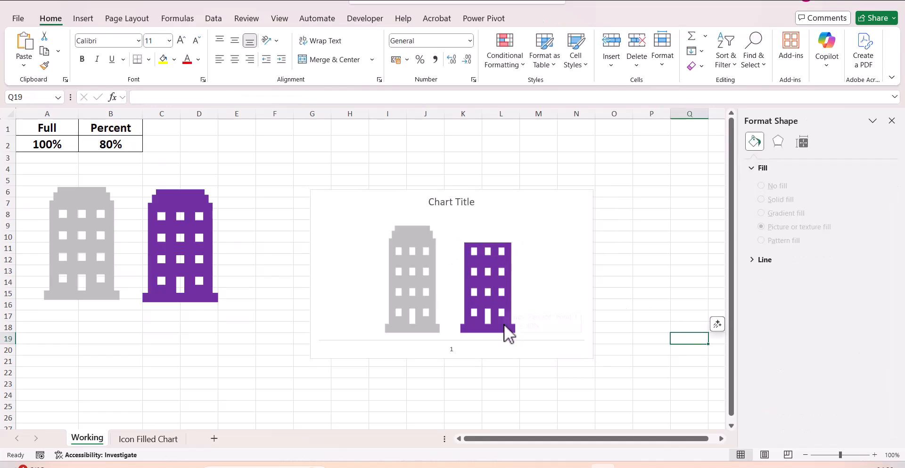
mouse_move(504, 264)
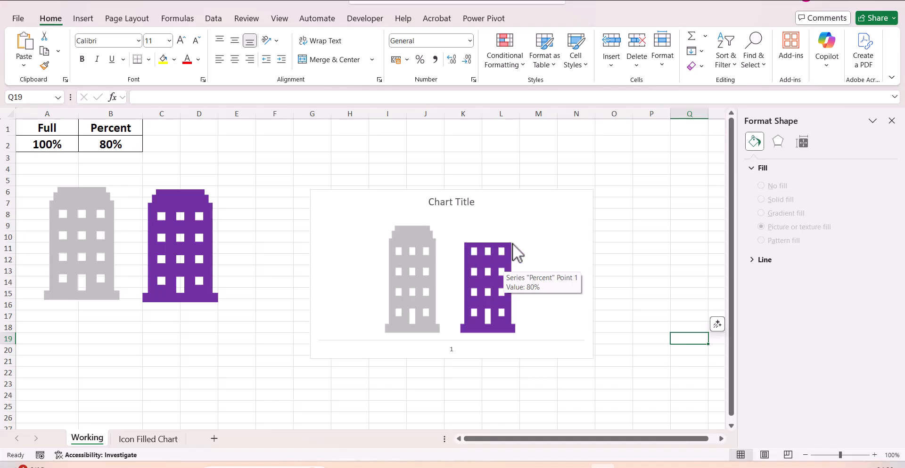
Step: Set the Full series' picture fill to Stack and Scale with as well
click(409, 275)
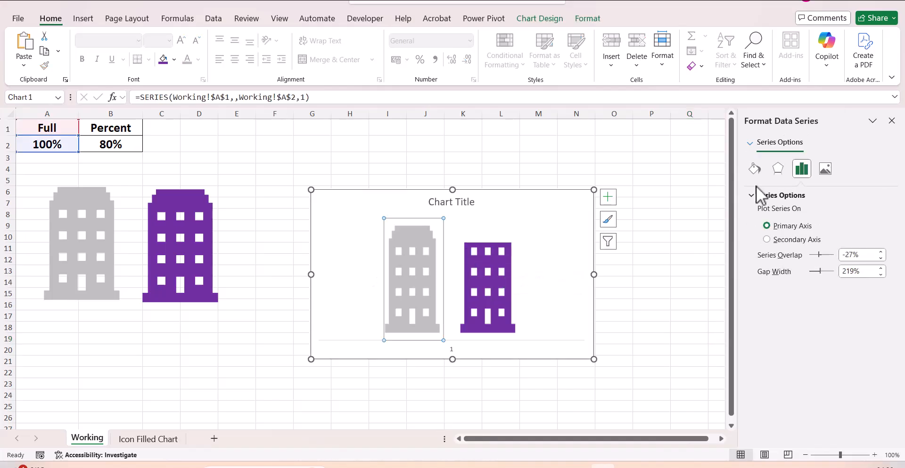
click(756, 169)
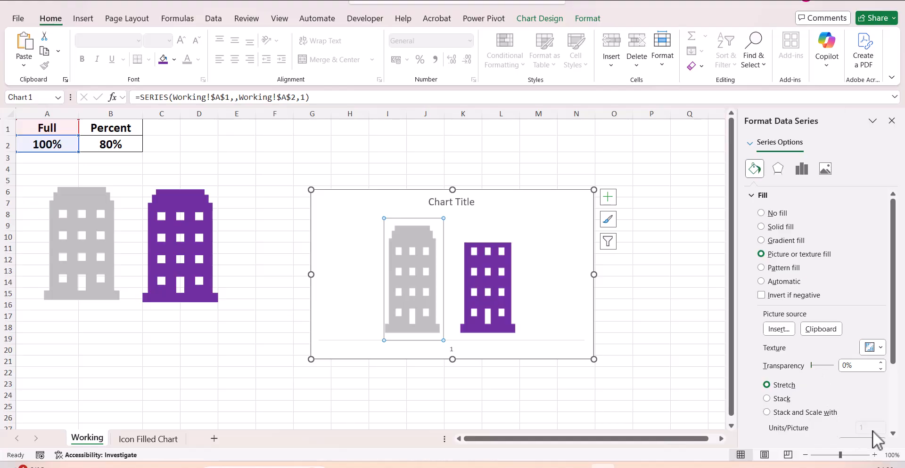
click(769, 413)
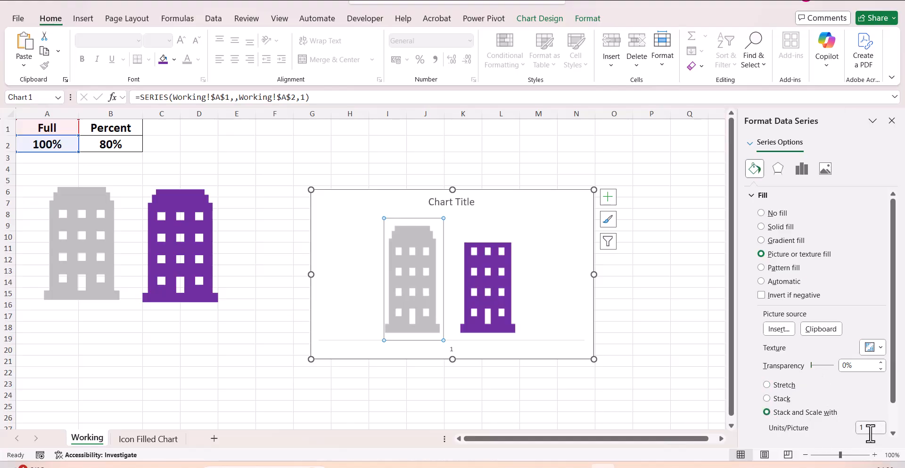
click(678, 317)
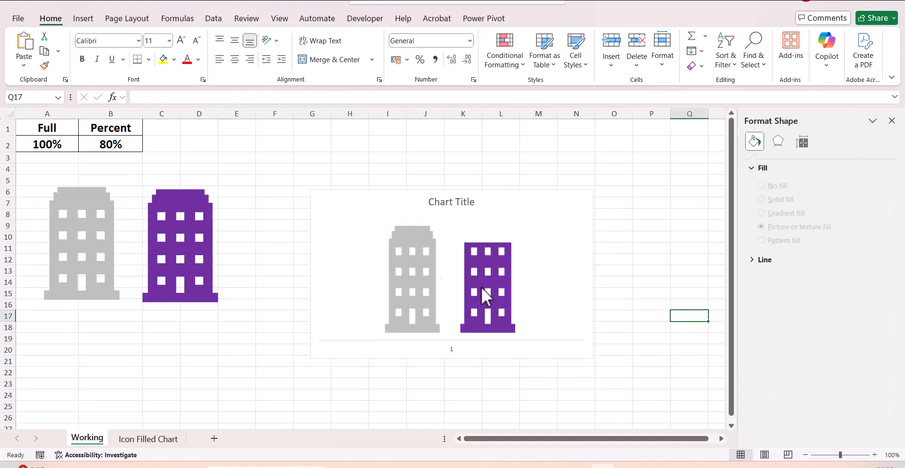
Step: Set the series overlap to 100% so the purple Percent building lies over the grey Full building
mouse_move(502, 300)
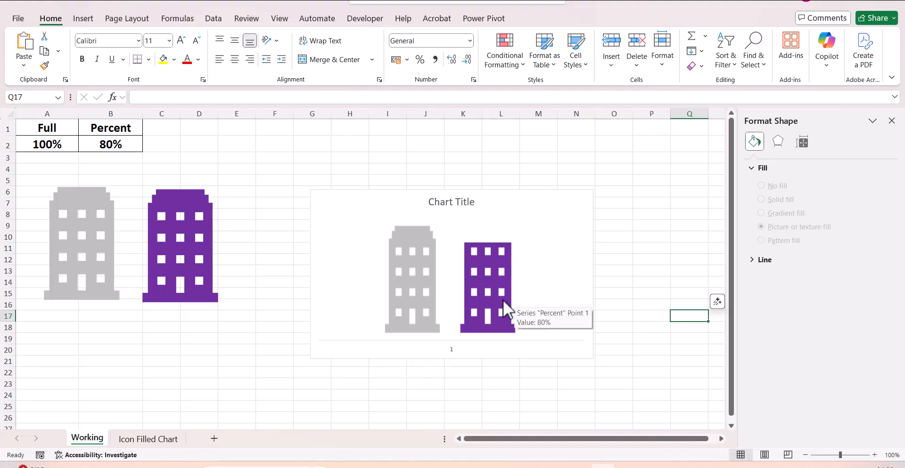
click(503, 301)
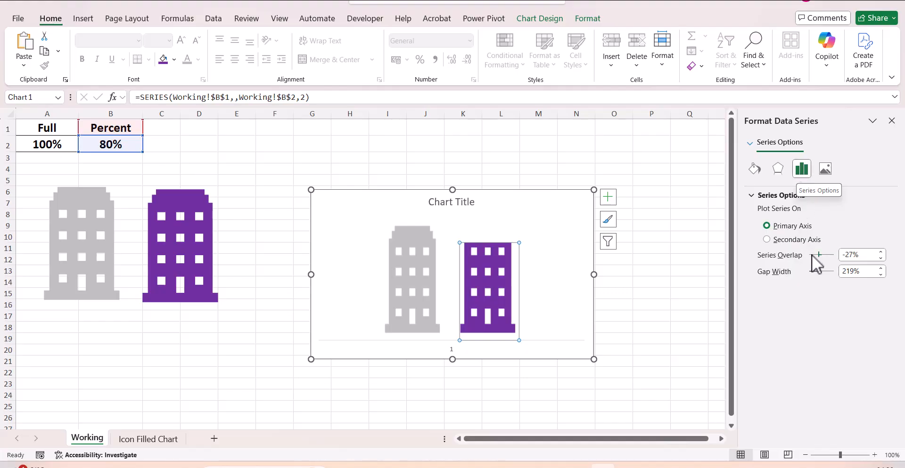
drag(820, 255, 838, 255)
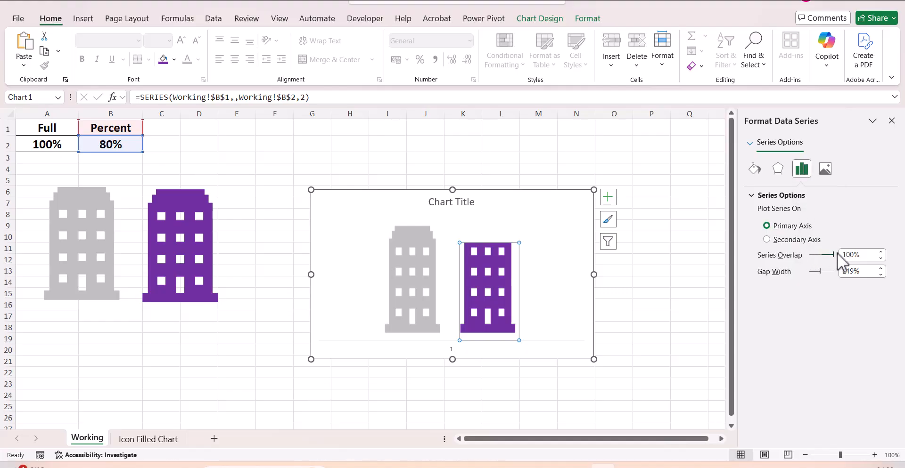
click(673, 273)
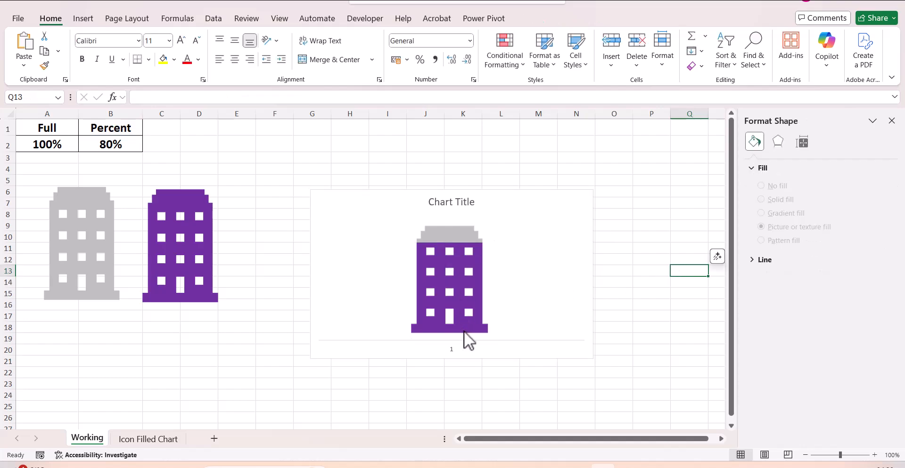
mouse_move(465, 333)
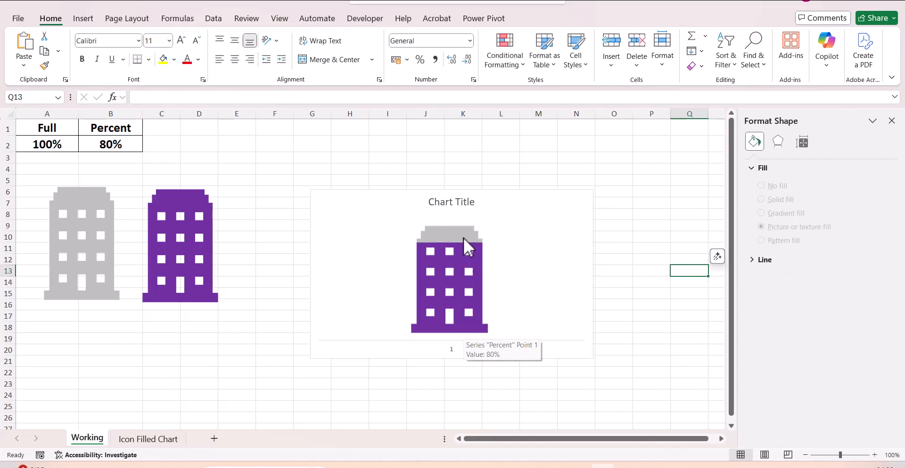
Step: Delete the horizontal axis and the title from the building chart
click(455, 349)
key(Delete)
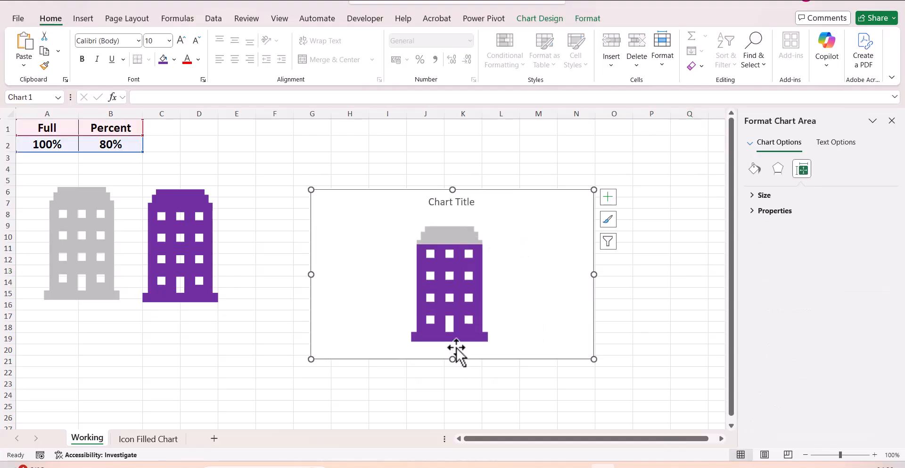
click(452, 206)
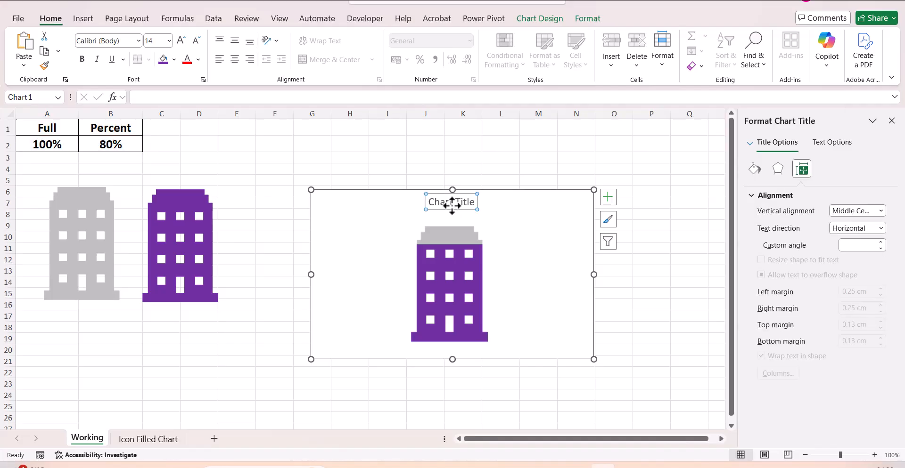
key(Delete)
Step: Resize the building chart to be narrower and taller, ending at about row 24, and deselect it
drag(594, 360, 563, 399)
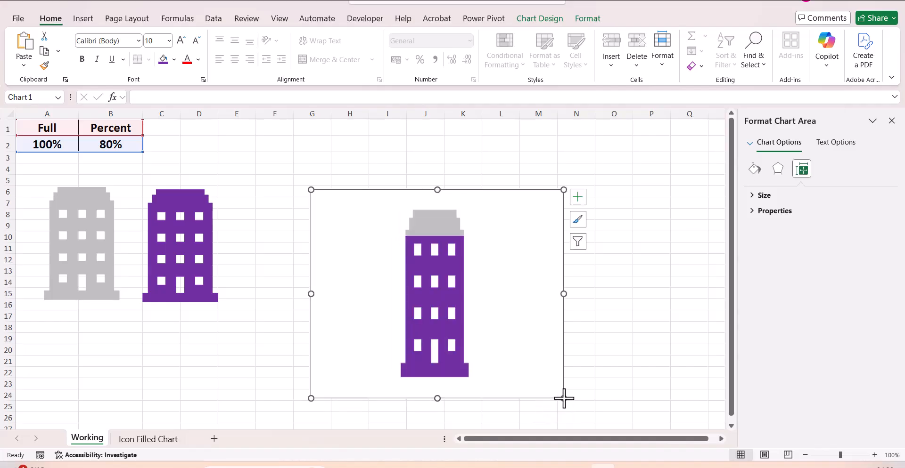
click(601, 338)
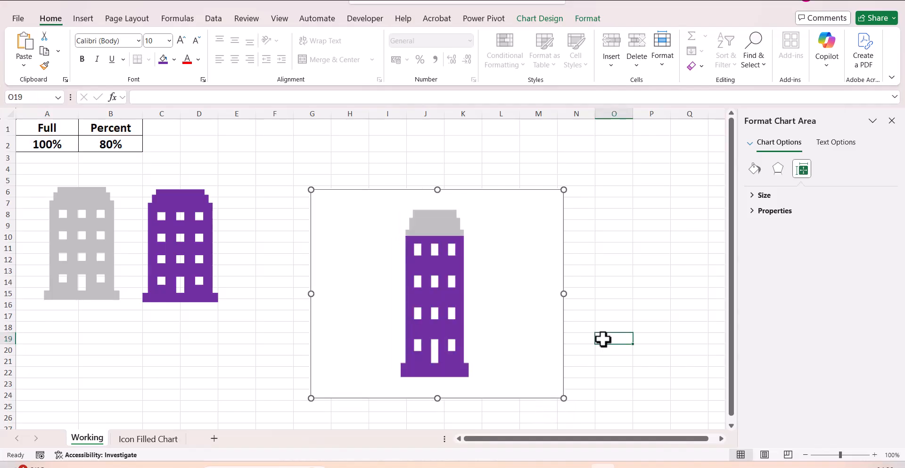
Step: Set the Percent value in B2 to 25% to test the chart's fill level
click(130, 143)
text(25)
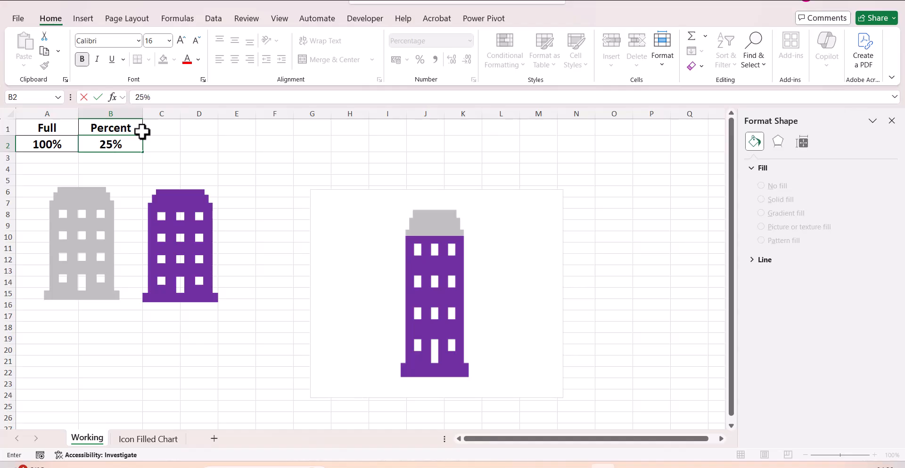
key(Return)
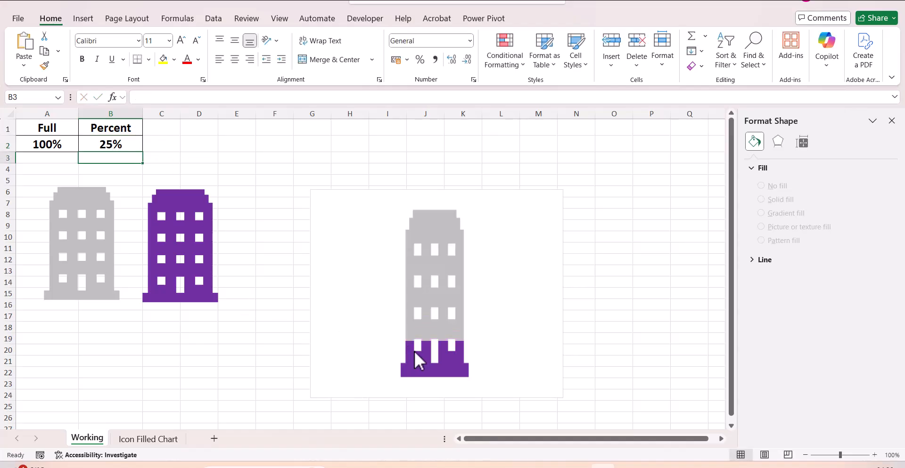
Step: Set the Percent value in B2 to 65% and check the purple fill in the chart
click(128, 142)
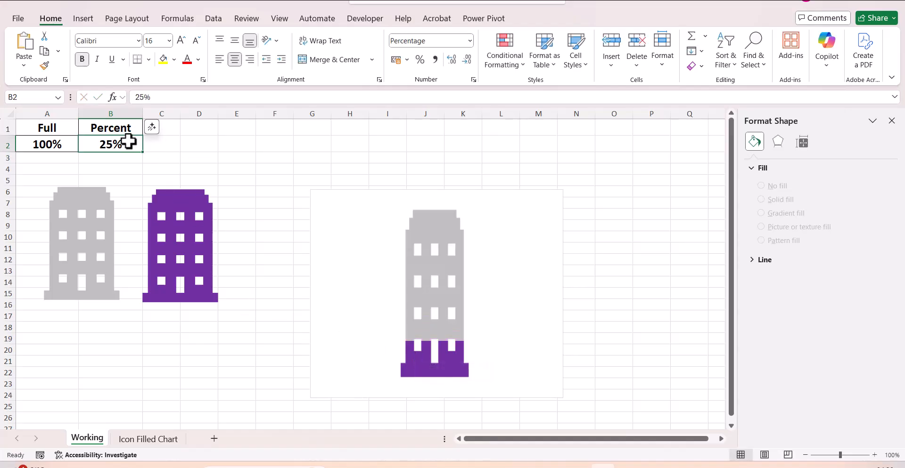
text(65)
key(Return)
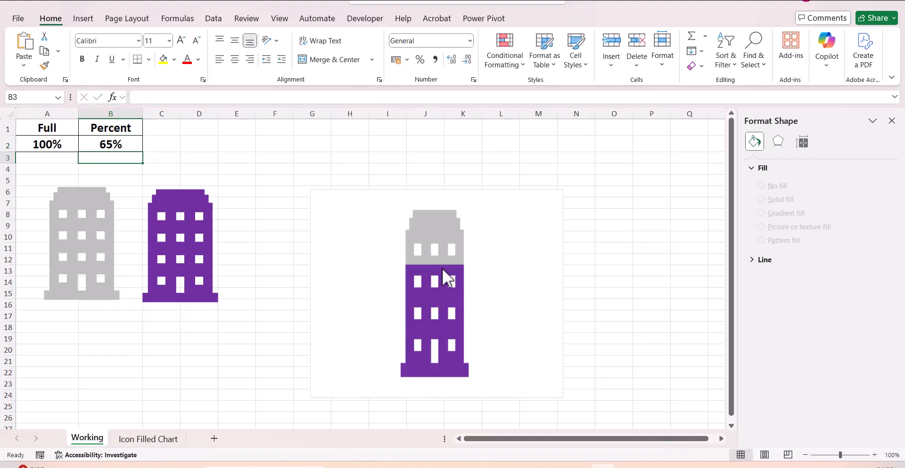
mouse_move(443, 269)
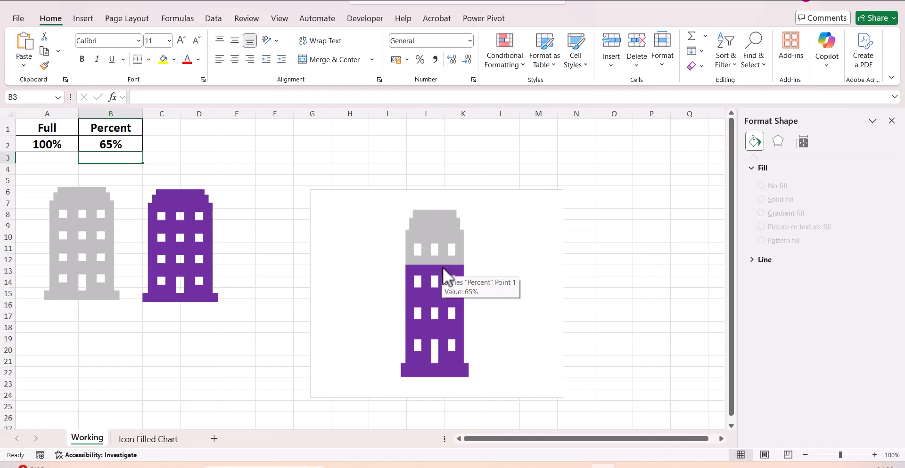
Step: Set the Percent value in B4 of the Icon Filled Chart sheet to 52%, and return to the Working sheet
click(164, 437)
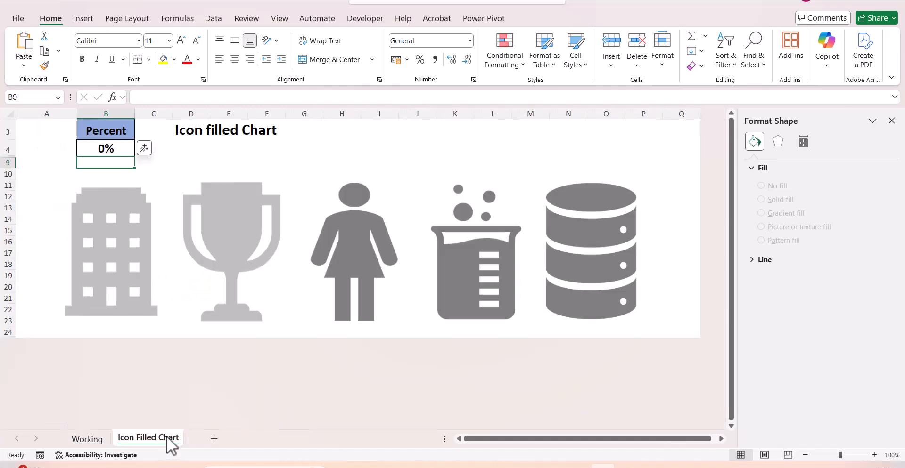
click(98, 148)
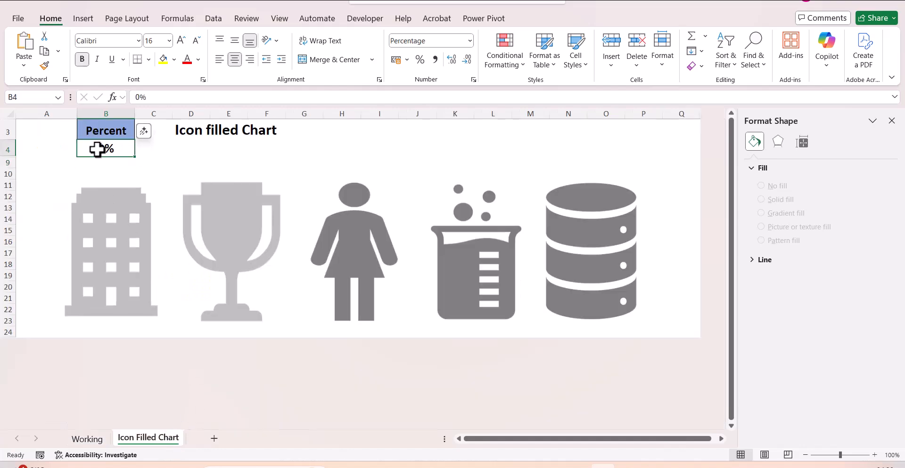
text(52)
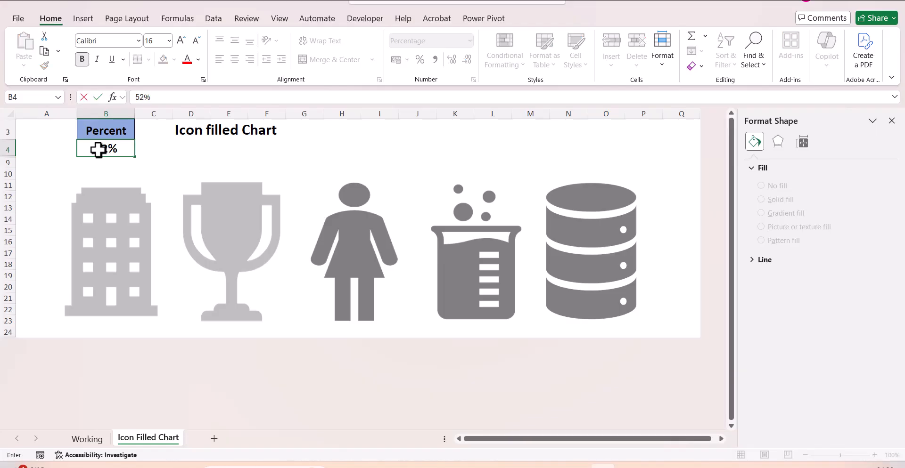
key(Return)
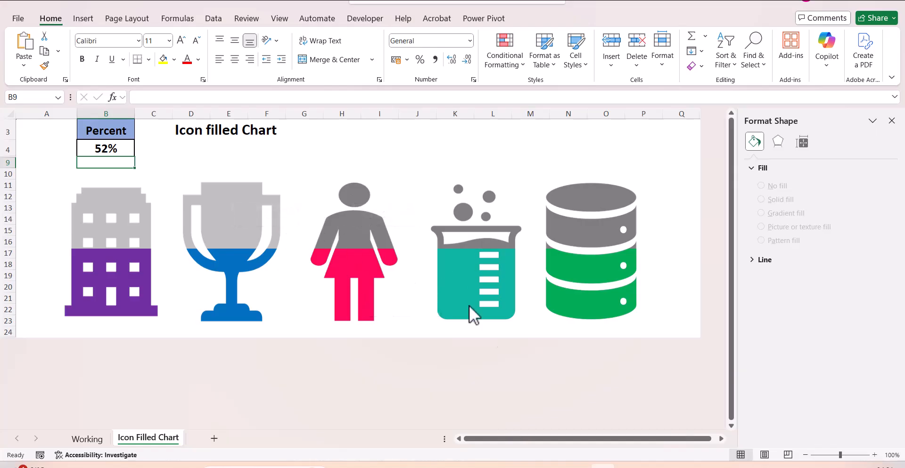
mouse_move(623, 306)
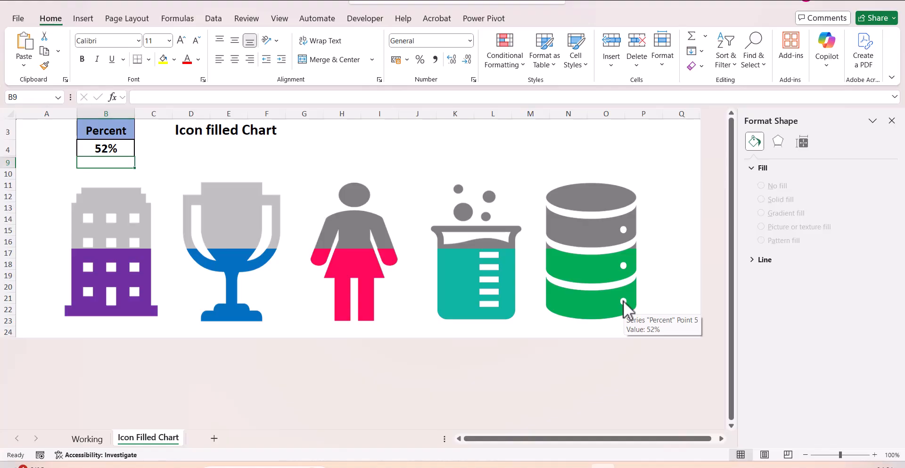
click(75, 439)
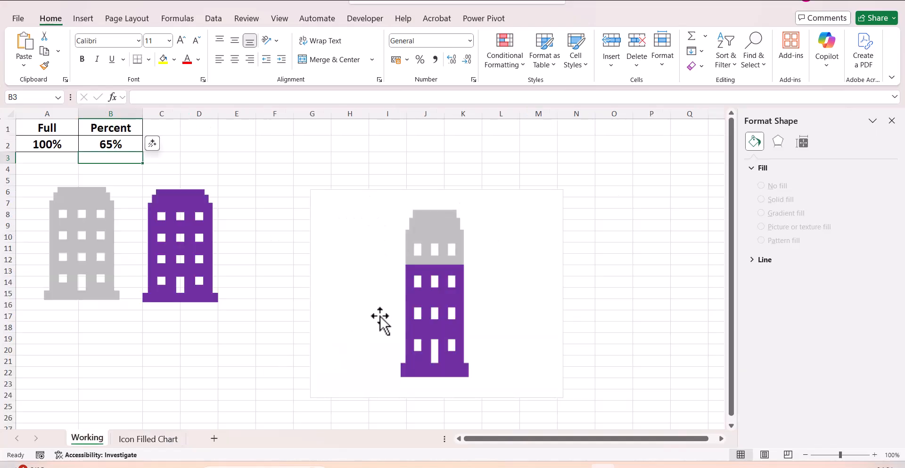